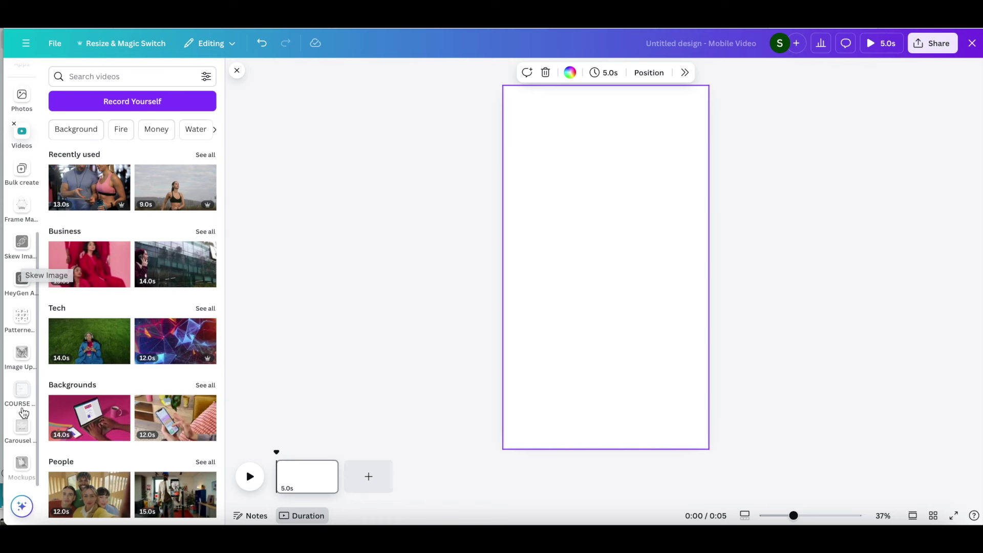
Step: Search the Apps library for 'mockups' and open the Mockups app
{"action": "scroll", "coordinate": [19, 263], "scroll_direction": "up", "scroll_amount": 2}
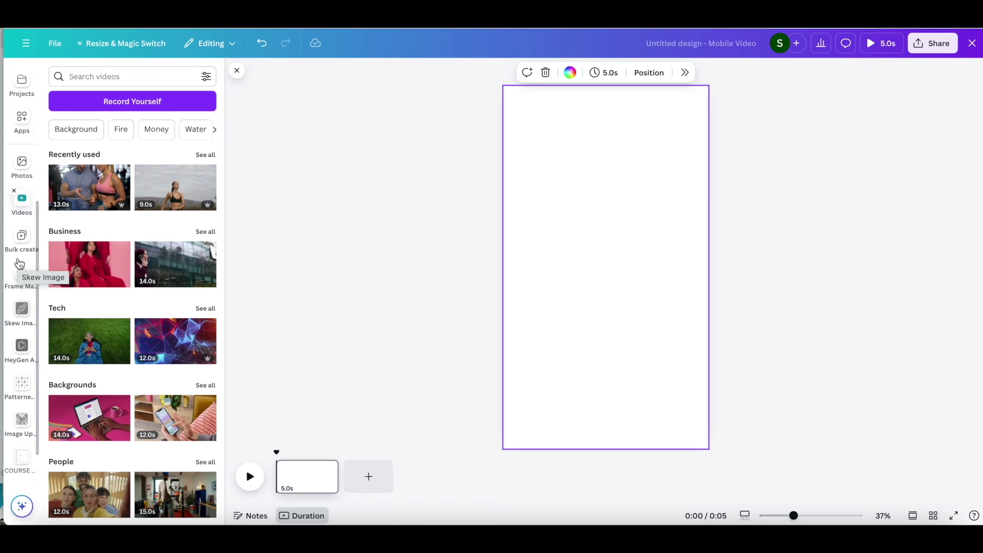
{"action": "scroll", "coordinate": [19, 263], "scroll_direction": "up", "scroll_amount": 2}
{"action": "left_click", "coordinate": [22, 207]}
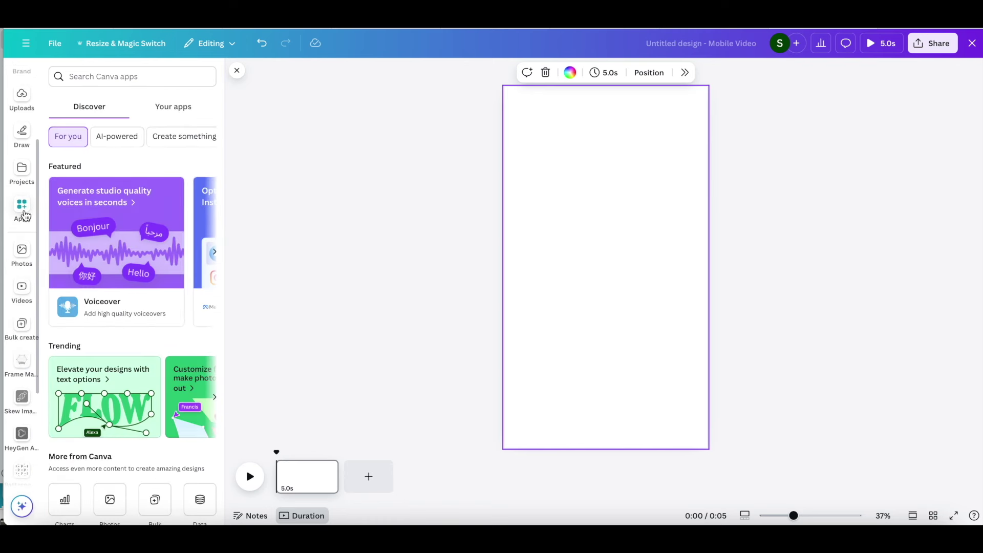
{"action": "left_click", "coordinate": [110, 75]}
{"action": "type", "text": "mo"}
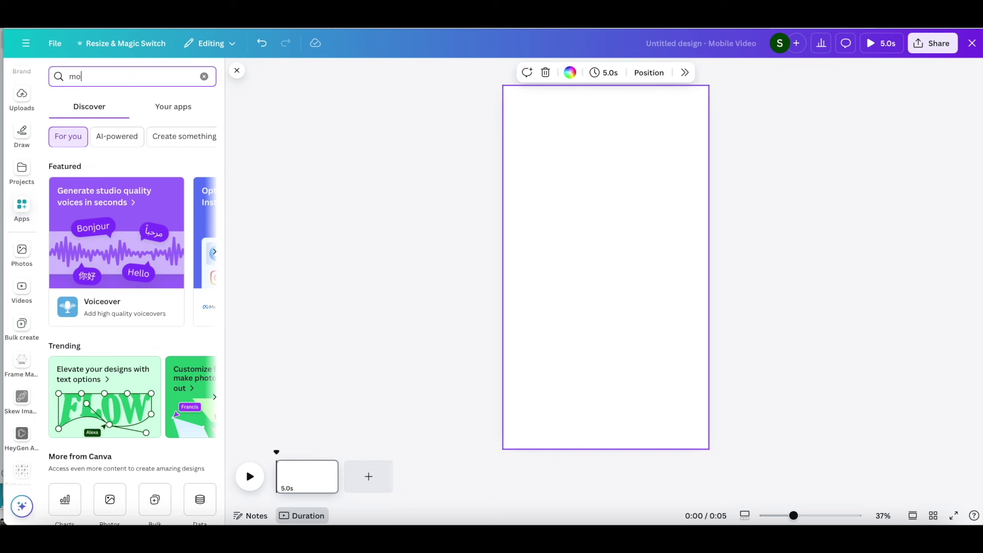
{"action": "type", "text": "ckup"}
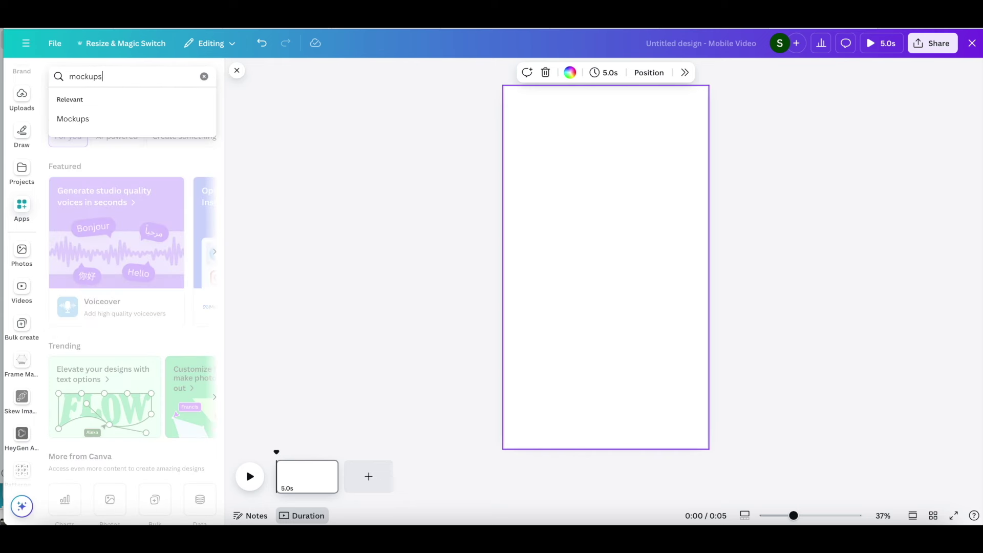
{"action": "type", "text": "s"}
{"action": "left_click", "coordinate": [82, 116]}
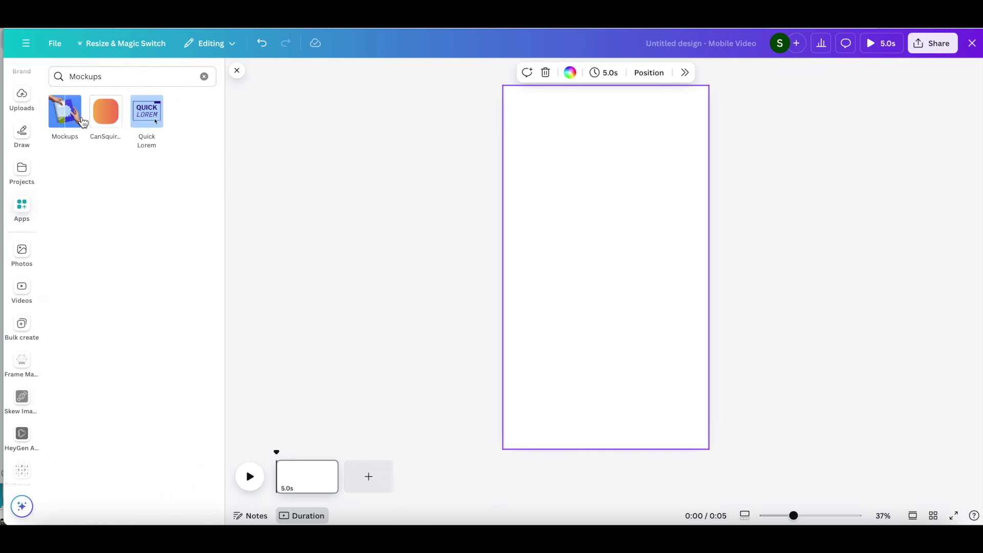
{"action": "mouse_move", "coordinate": [70, 122]}
{"action": "left_click", "coordinate": [70, 125]}
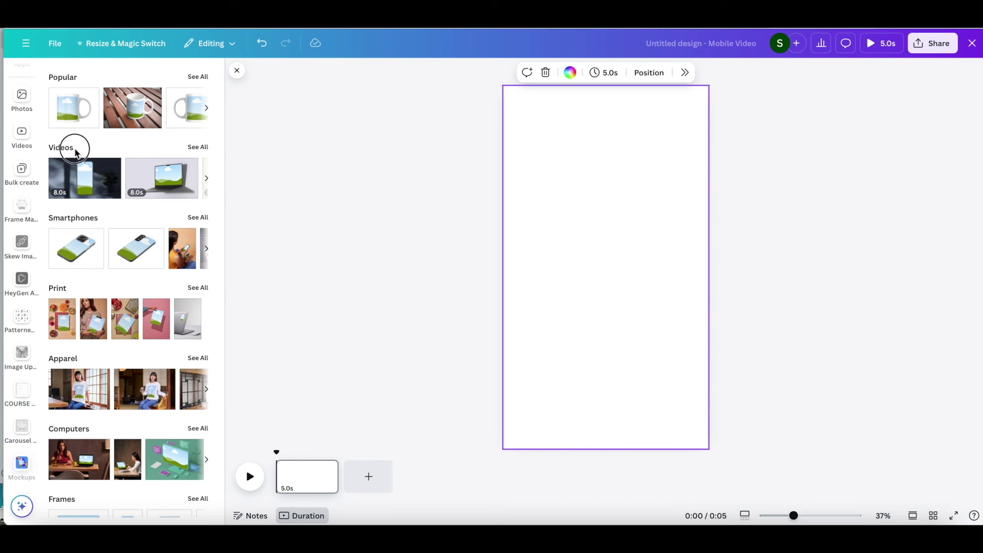
Step: Show all Videos mockups and scroll down to the phone mockups
{"action": "left_click", "coordinate": [195, 151]}
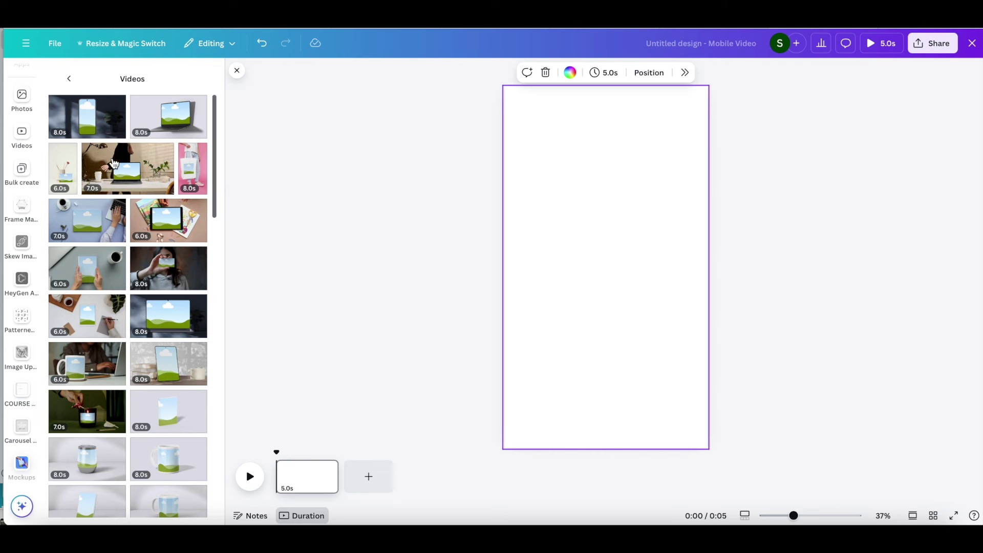
{"action": "scroll", "coordinate": [114, 163], "scroll_direction": "down", "scroll_amount": 1}
{"action": "scroll", "coordinate": [113, 163], "scroll_direction": "down", "scroll_amount": 3}
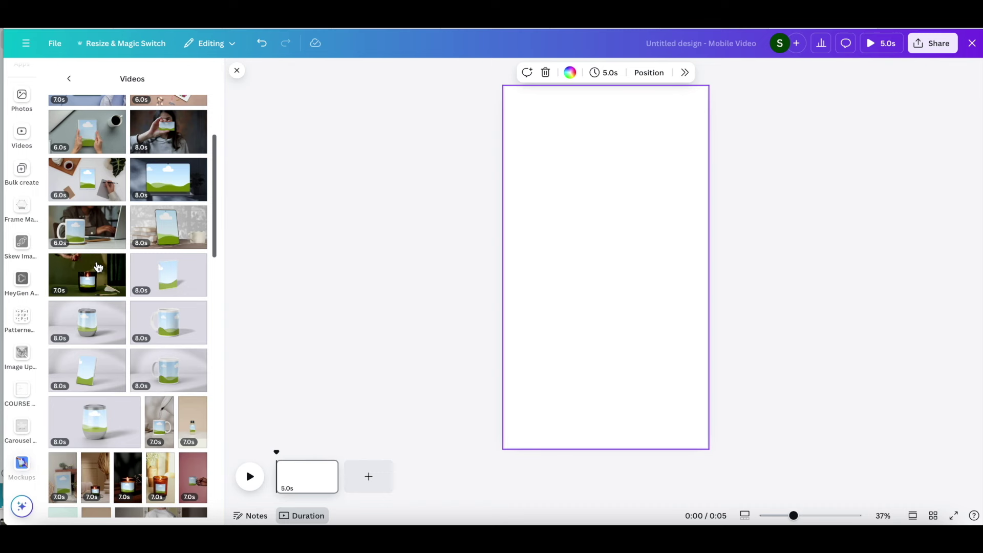
{"action": "scroll", "coordinate": [98, 266], "scroll_direction": "down", "scroll_amount": 2}
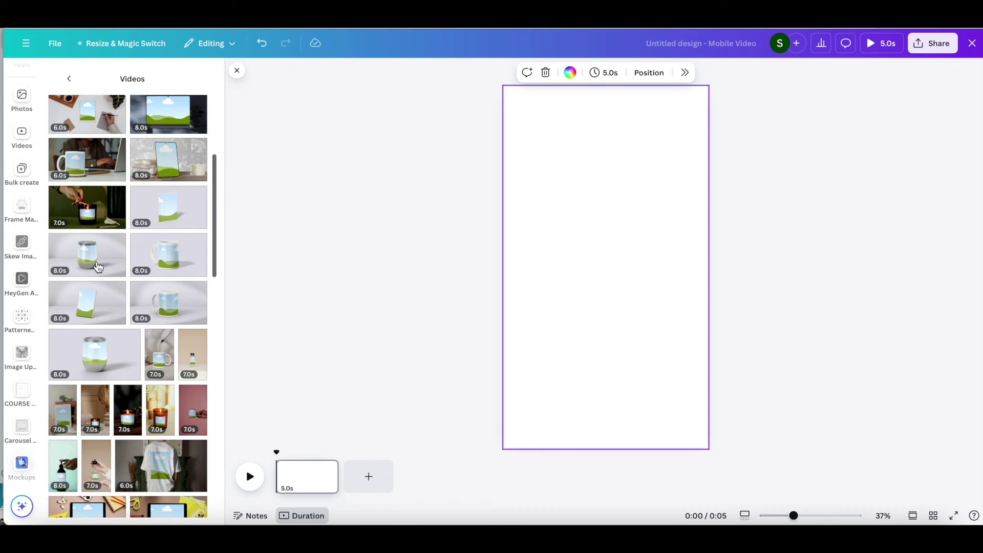
{"action": "scroll", "coordinate": [98, 266], "scroll_direction": "down", "scroll_amount": 5}
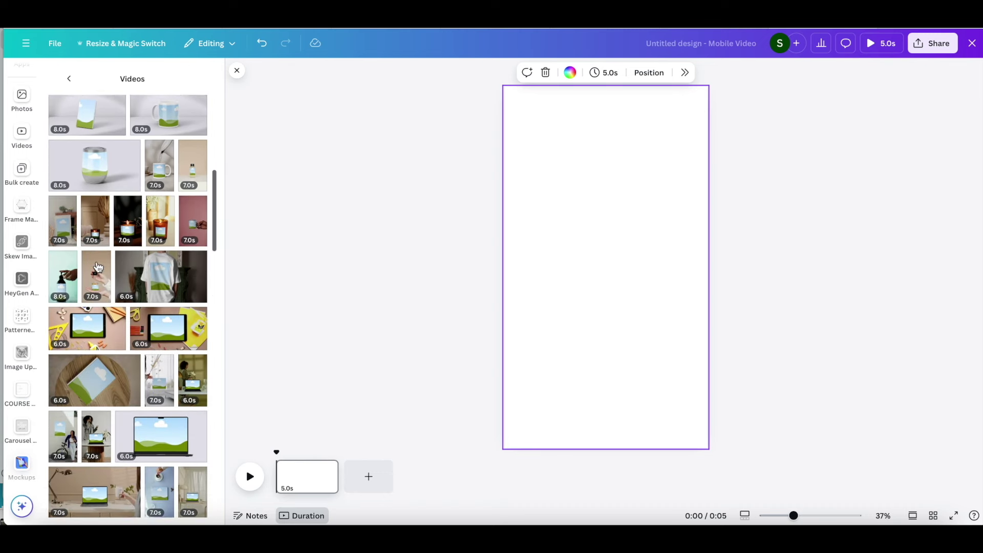
{"action": "scroll", "coordinate": [98, 266], "scroll_direction": "down", "scroll_amount": 4}
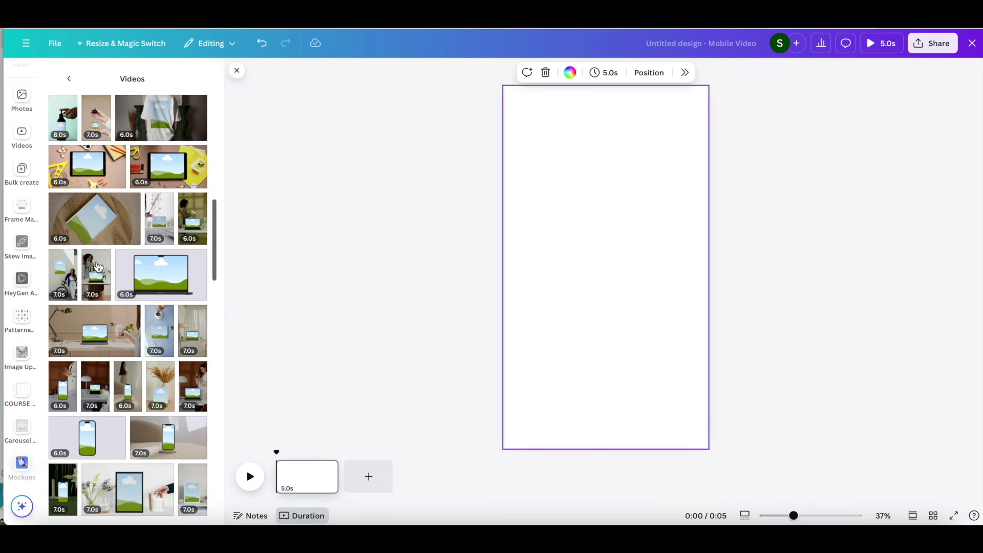
{"action": "scroll", "coordinate": [98, 266], "scroll_direction": "down", "scroll_amount": 4}
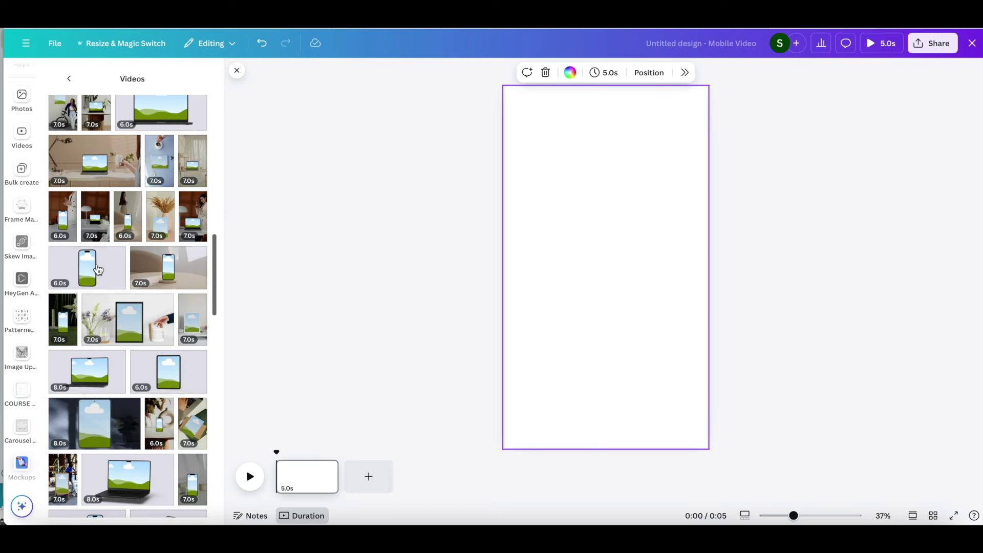
Step: Add the phone mockup video and enlarge it to fill the page height
{"action": "left_click", "coordinate": [98, 269]}
{"action": "left_click_drag", "start_coordinate": [647, 291], "coordinate": [750, 417]}
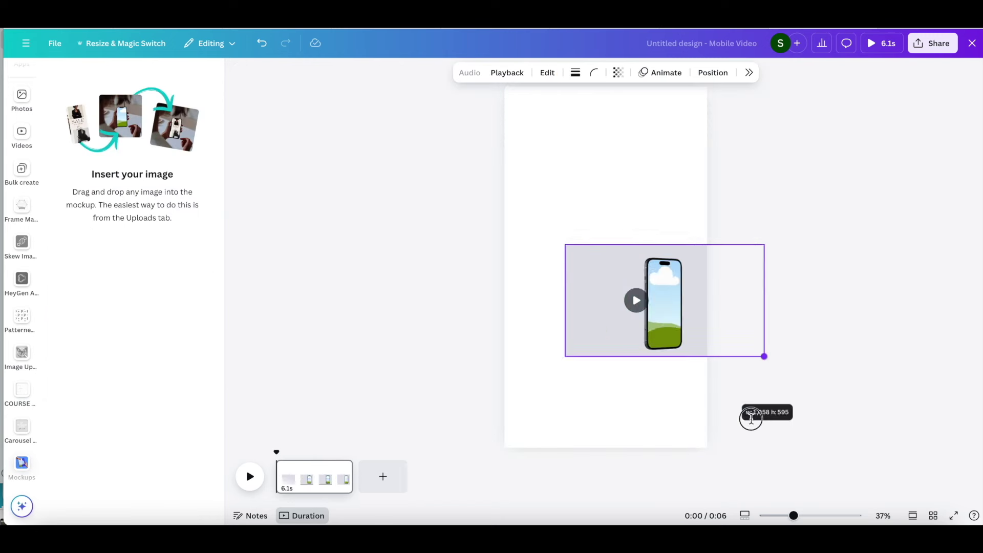
{"action": "left_click_drag", "start_coordinate": [563, 244], "coordinate": [276, 82]}
{"action": "left_click_drag", "start_coordinate": [265, 385], "coordinate": [282, 448]}
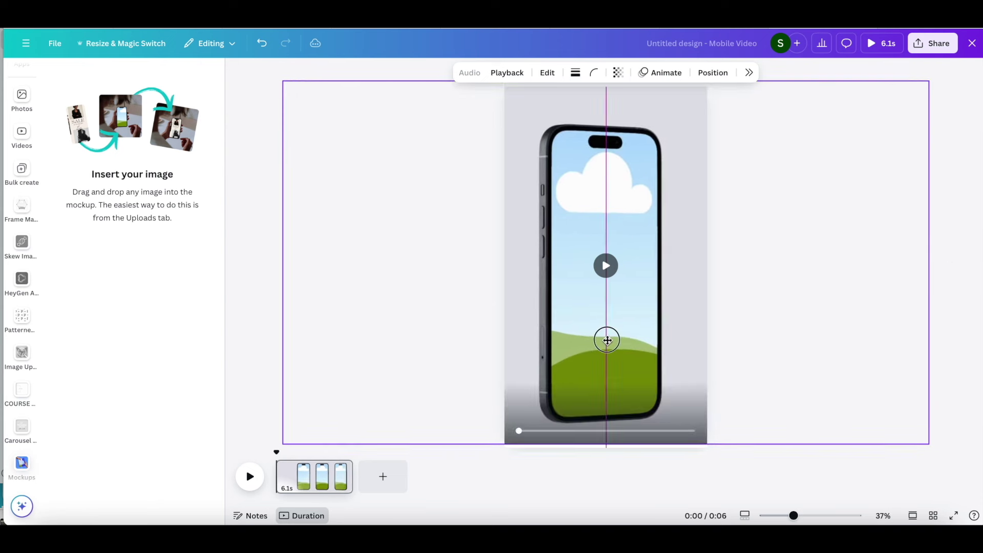
Step: Preview the uploaded social media templates graphic in the phone screen, then undo it
{"action": "scroll", "coordinate": [23, 226], "scroll_direction": "up", "scroll_amount": 5}
{"action": "left_click", "coordinate": [23, 224]}
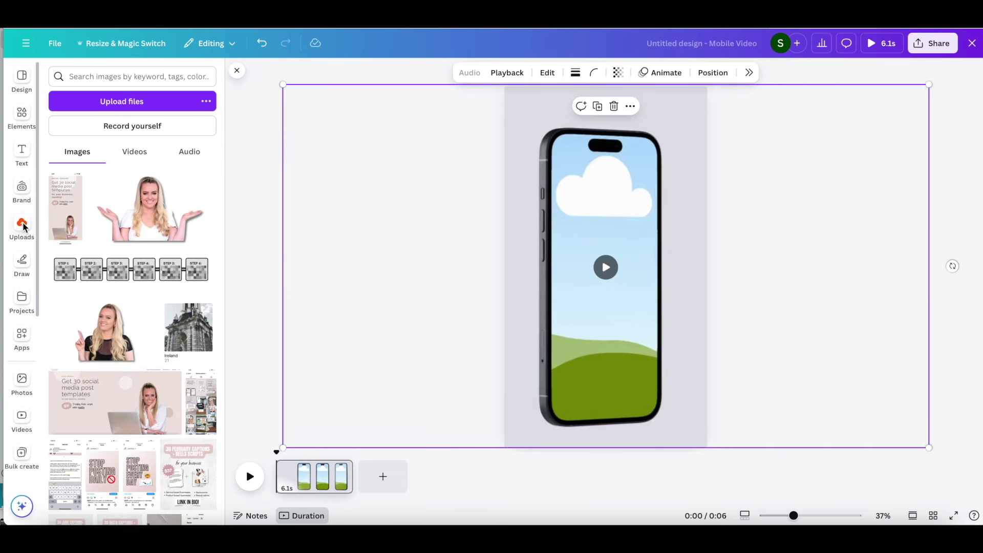
{"action": "left_click_drag", "start_coordinate": [65, 208], "coordinate": [563, 271]}
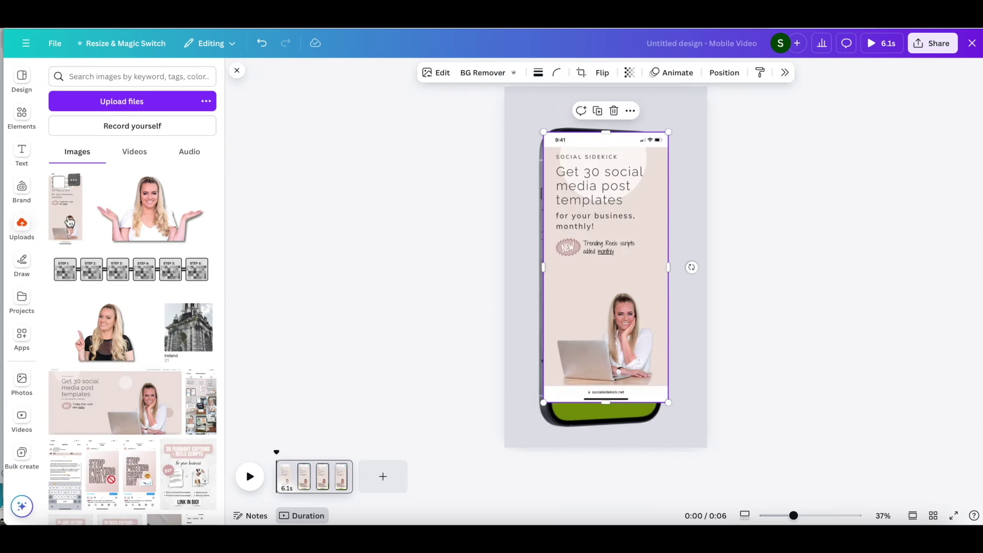
{"action": "key", "text": "ctrl+z"}
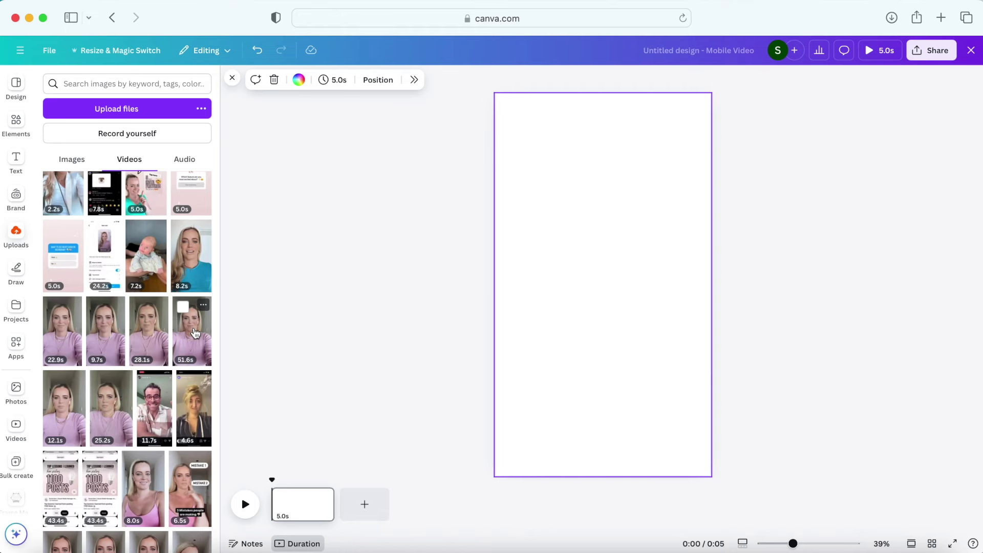
Step: Add the 51.6s selfie upload, align it to the top, enlarge it to fill the page, and open its settings
{"action": "left_click", "coordinate": [195, 333]}
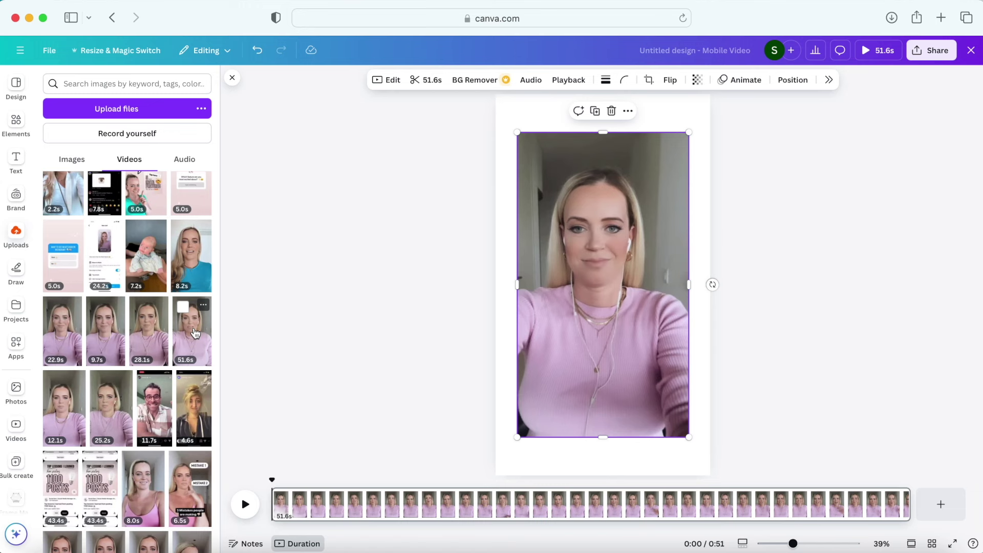
{"action": "left_click", "coordinate": [601, 285]}
{"action": "left_click_drag", "start_coordinate": [603, 287], "coordinate": [588, 270]}
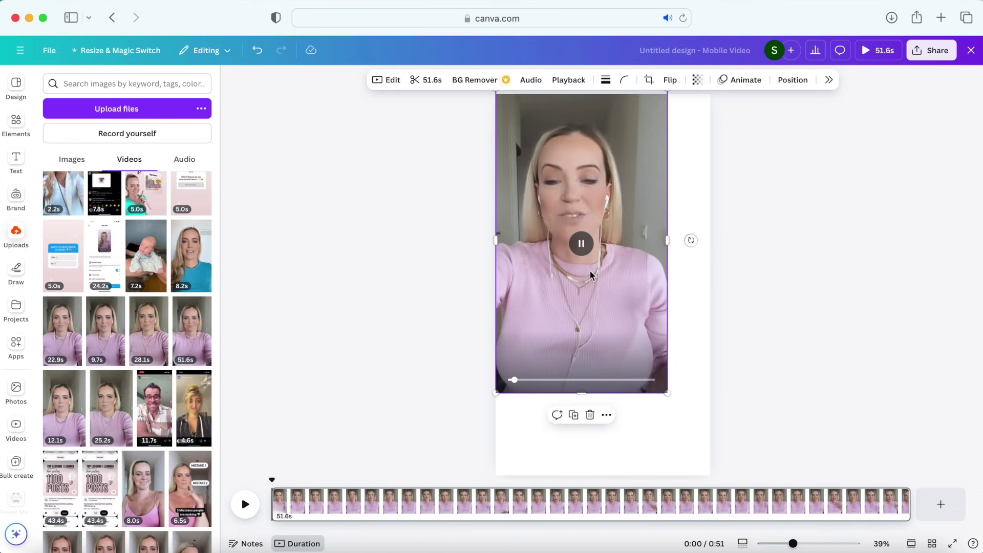
{"action": "left_click_drag", "start_coordinate": [594, 307], "coordinate": [595, 314]}
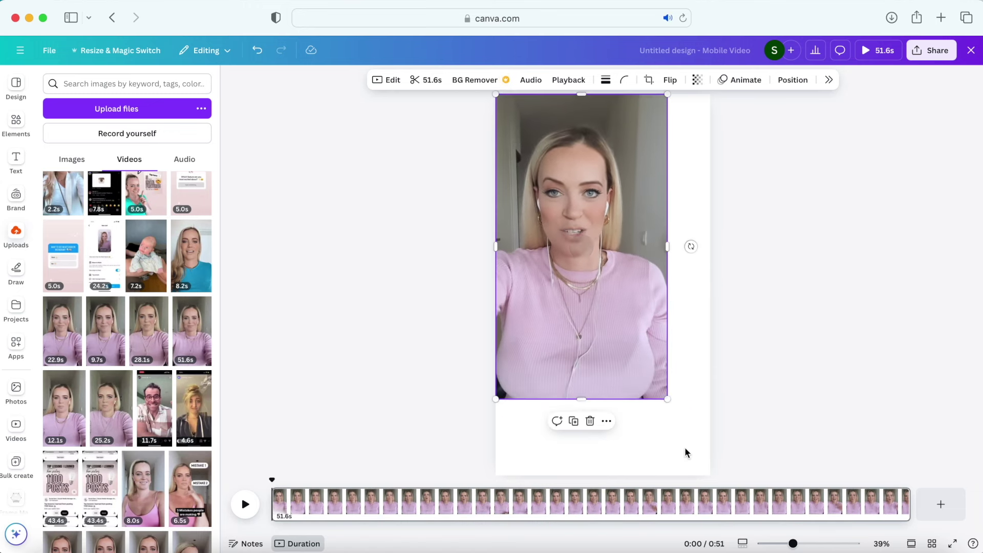
{"action": "left_click_drag", "start_coordinate": [667, 399], "coordinate": [710, 473]}
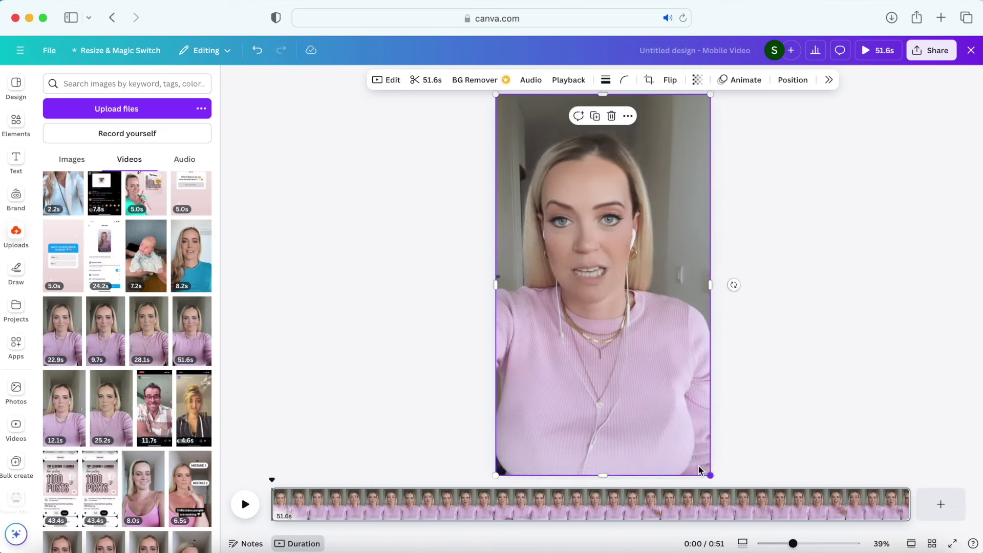
{"action": "left_click", "coordinate": [827, 81]}
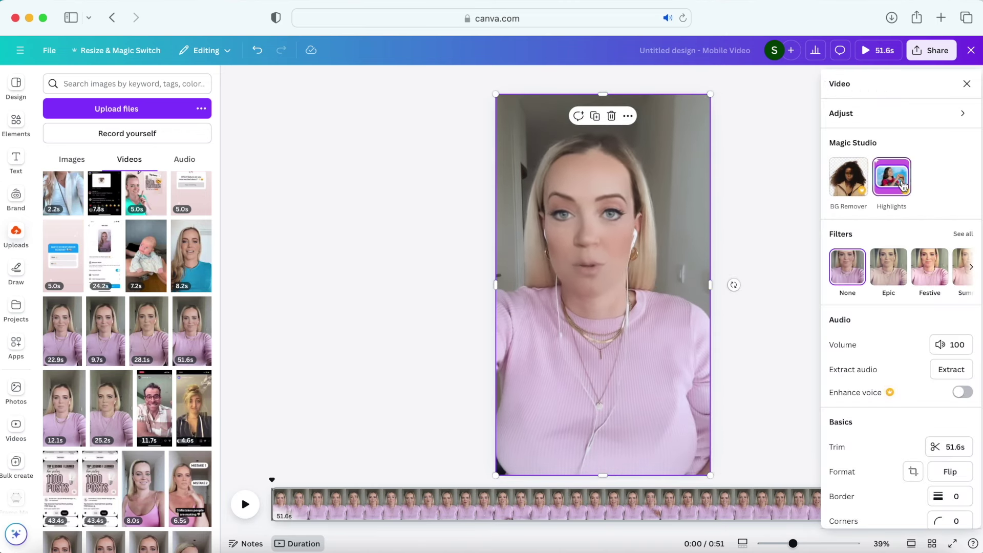
Step: Generate Magic Studio Highlights and select all five clips, from Secret Strategy Revealed through Value-Packed Tips
{"action": "left_click", "coordinate": [897, 184]}
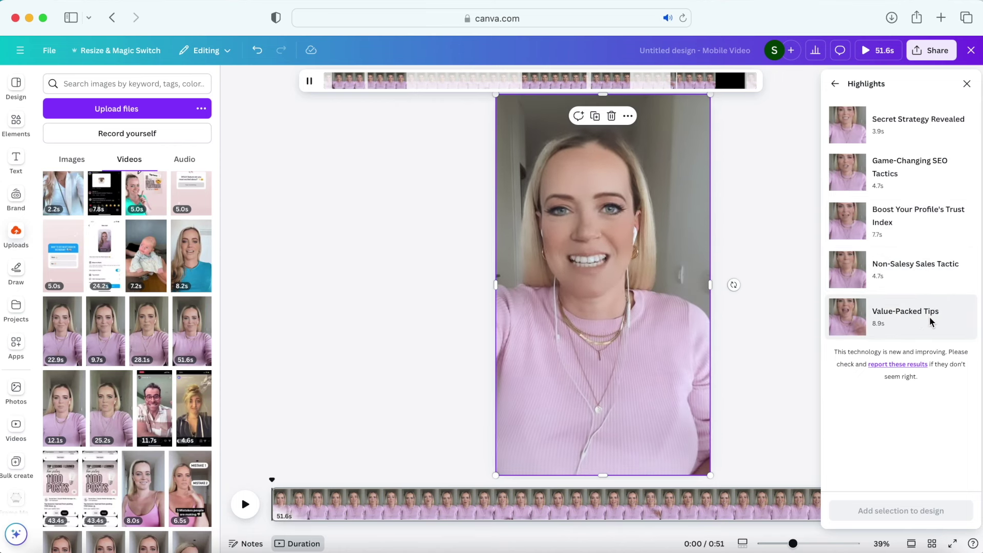
{"action": "left_click", "coordinate": [912, 132]}
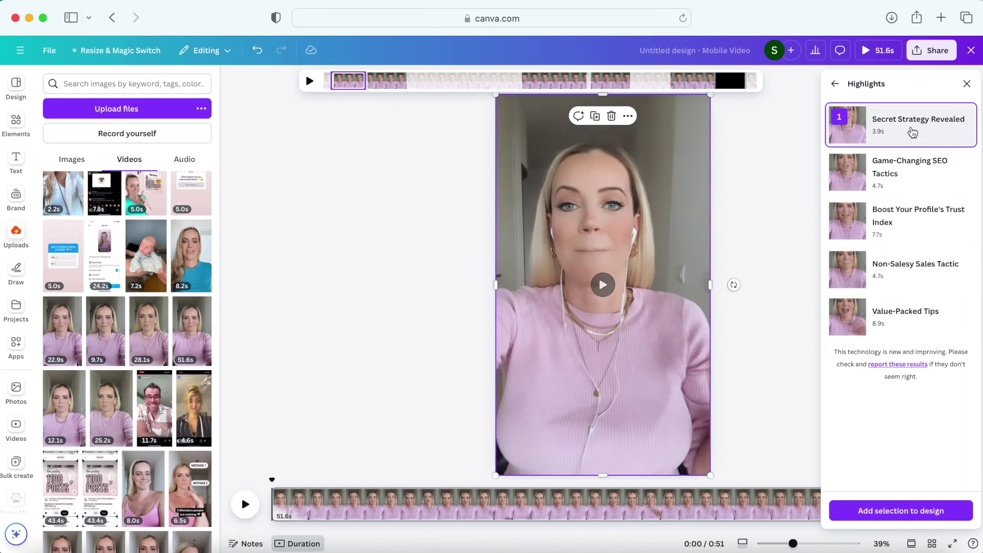
{"action": "left_click", "coordinate": [917, 168]}
{"action": "left_click", "coordinate": [917, 230]}
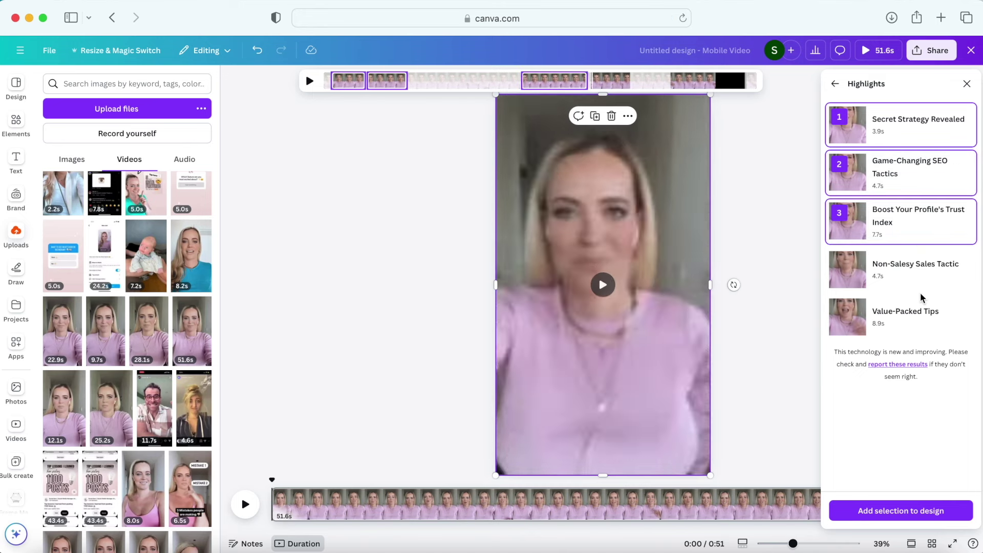
{"action": "left_click", "coordinate": [920, 283]}
{"action": "left_click", "coordinate": [928, 328]}
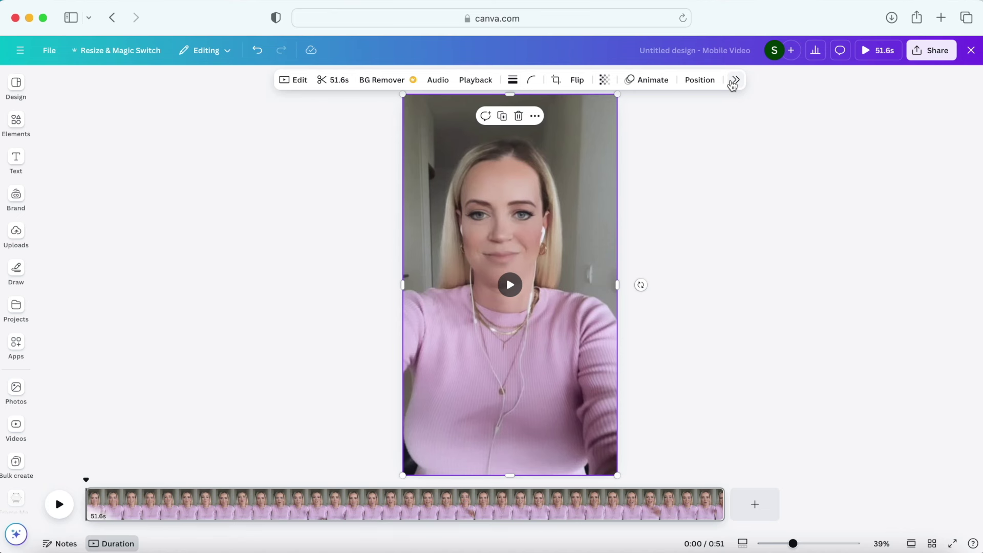
Step: Turn on Enhance voice in the video's editing options
{"action": "left_click", "coordinate": [734, 83]}
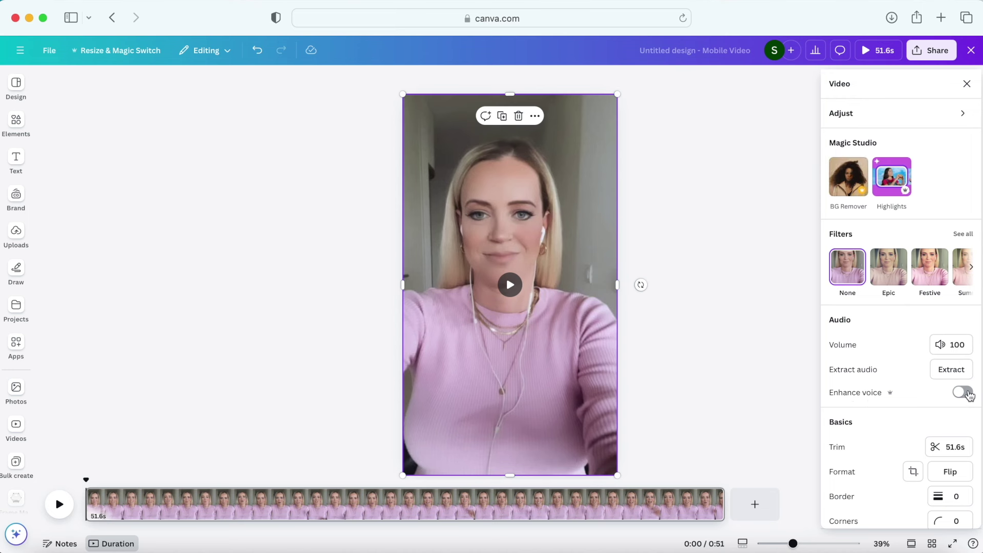
{"action": "left_click", "coordinate": [963, 392]}
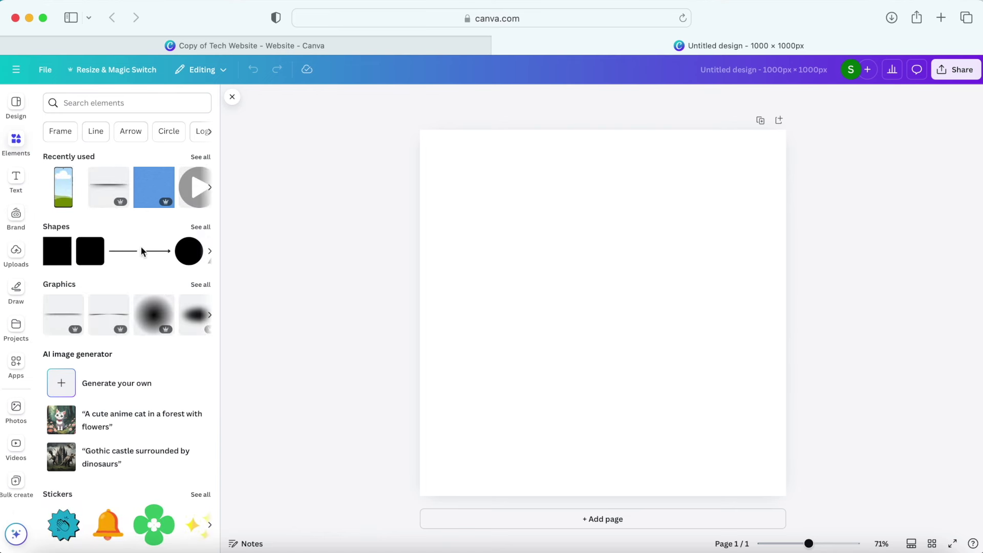
Step: Scroll the Elements panel to Frames and show all available frames
{"action": "scroll", "coordinate": [141, 251], "scroll_direction": "down", "scroll_amount": 5}
{"action": "scroll", "coordinate": [141, 251], "scroll_direction": "down", "scroll_amount": 8}
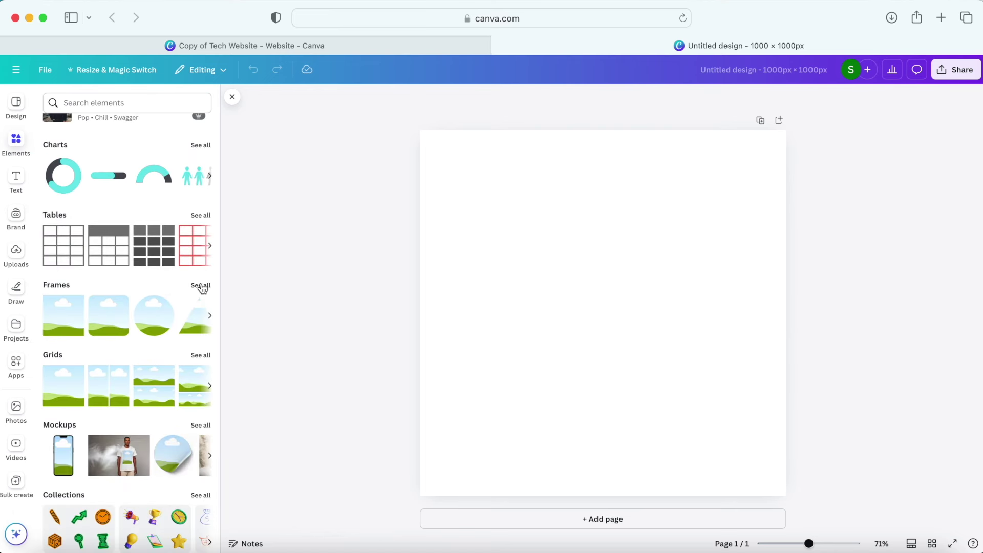
{"action": "left_click", "coordinate": [200, 286]}
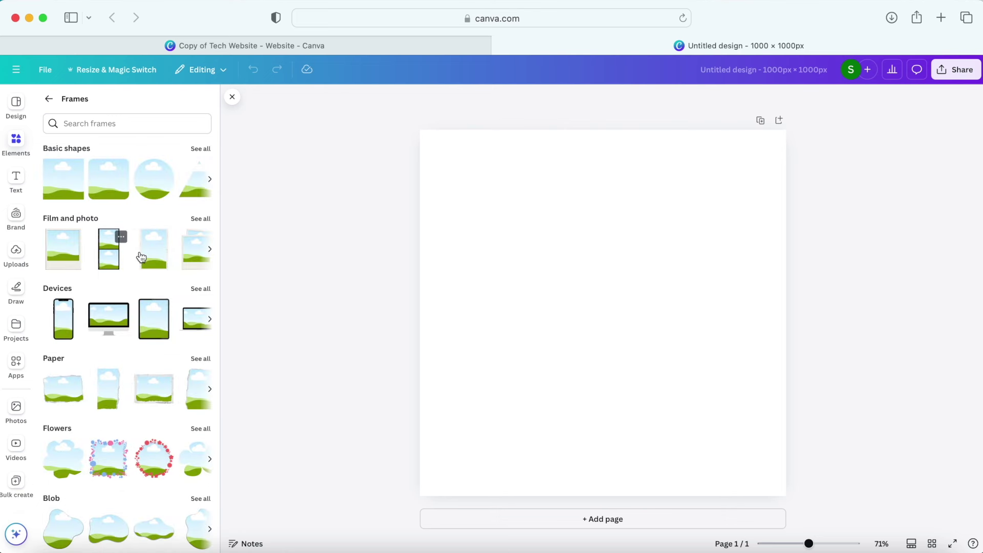
{"action": "scroll", "coordinate": [123, 394], "scroll_direction": "down", "scroll_amount": 3}
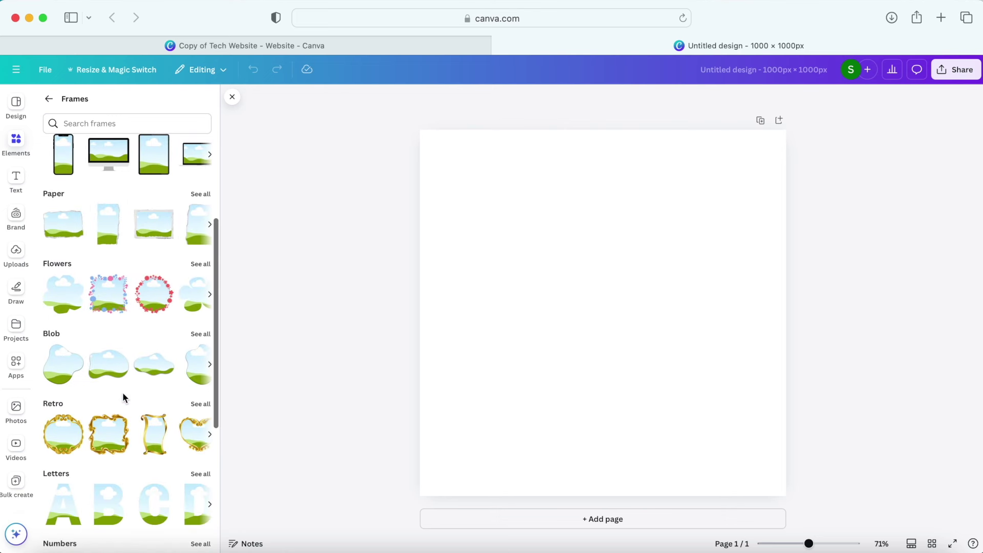
{"action": "scroll", "coordinate": [123, 397], "scroll_direction": "up", "scroll_amount": 3}
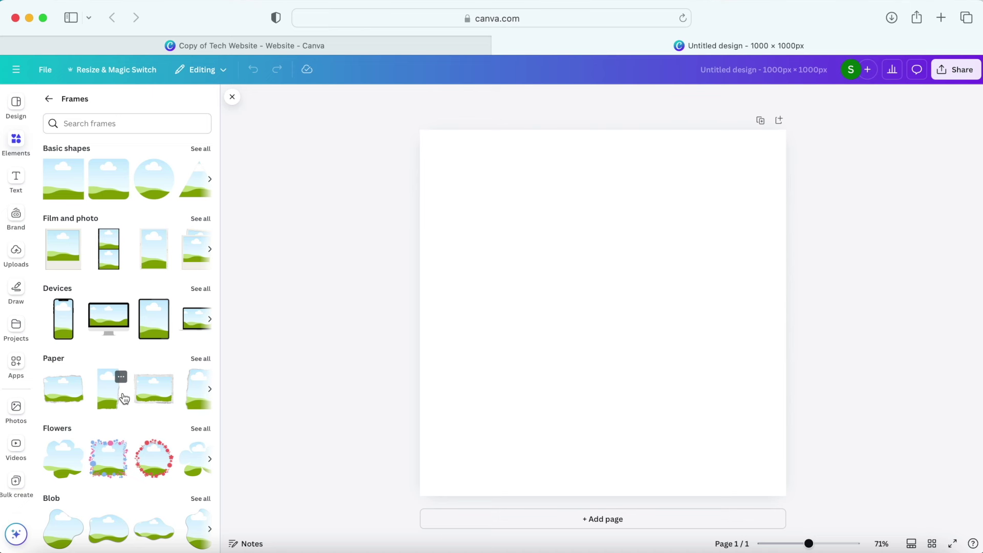
Step: Search the Apps library for 'frame' and open the Frame Maker app
{"action": "left_click", "coordinate": [17, 366]}
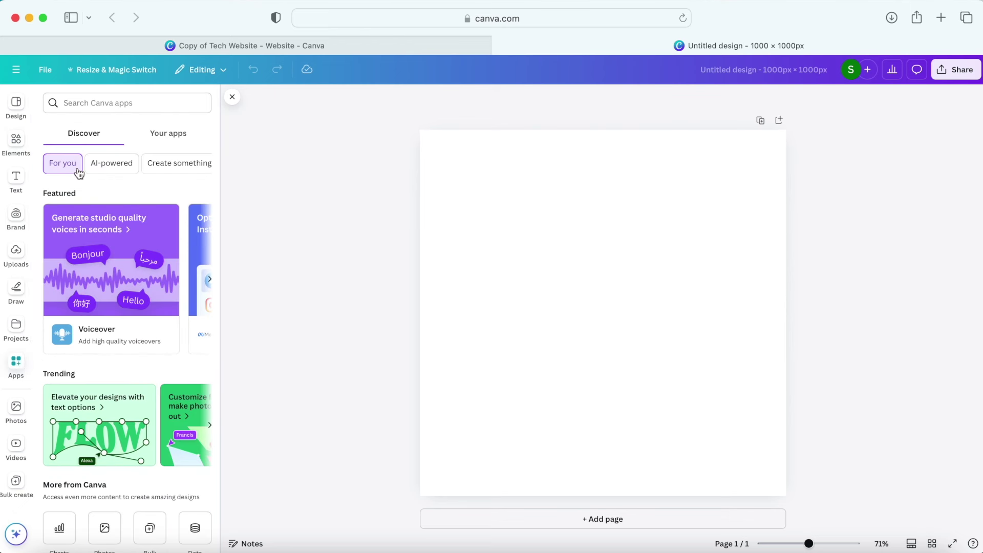
{"action": "left_click", "coordinate": [97, 101]}
{"action": "type", "text": "frame"}
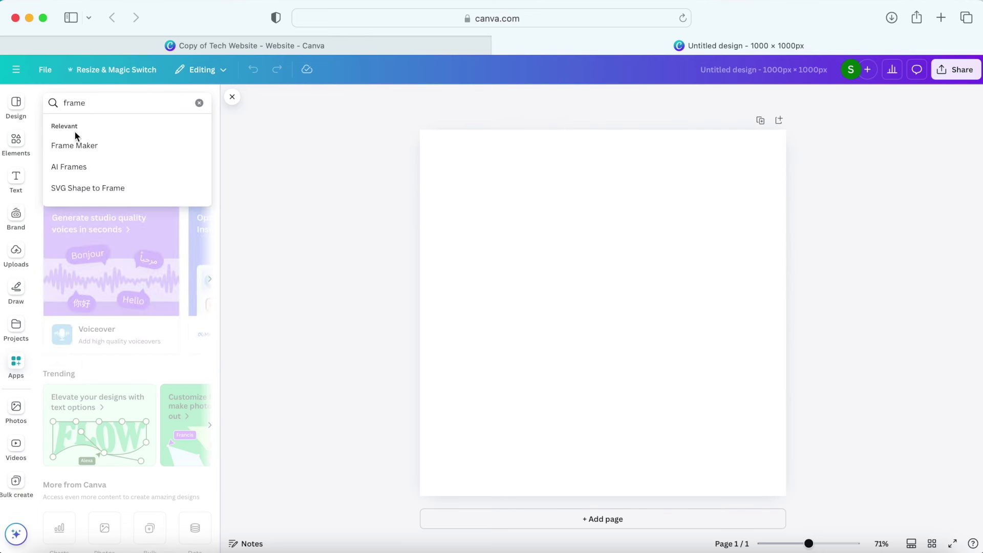
{"action": "left_click", "coordinate": [75, 148]}
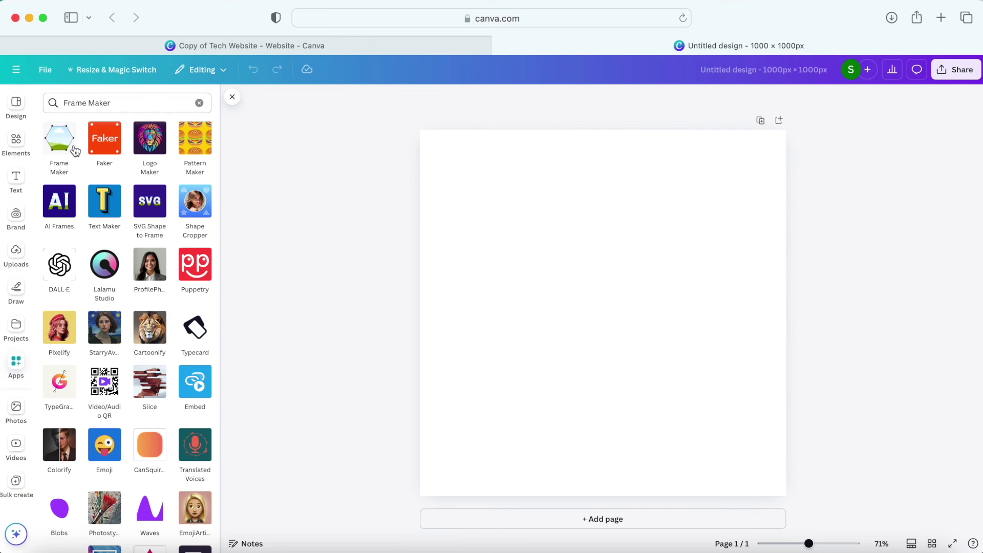
{"action": "left_click", "coordinate": [59, 140]}
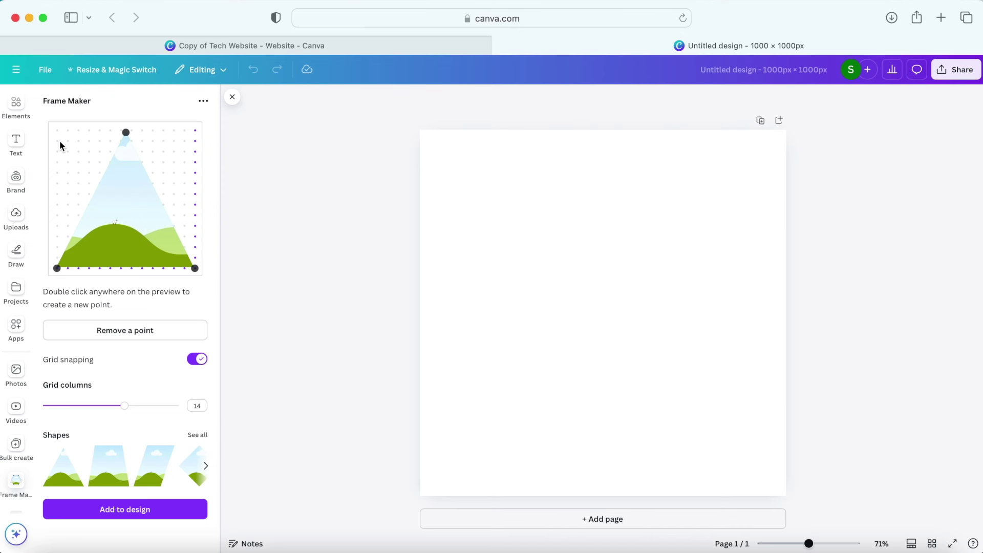
Step: Raise both bottom corner points, choose the rectangular hill shape, and add the frame to the page
{"action": "left_click_drag", "start_coordinate": [57, 270], "coordinate": [57, 236]}
{"action": "left_click_drag", "start_coordinate": [195, 269], "coordinate": [184, 225]}
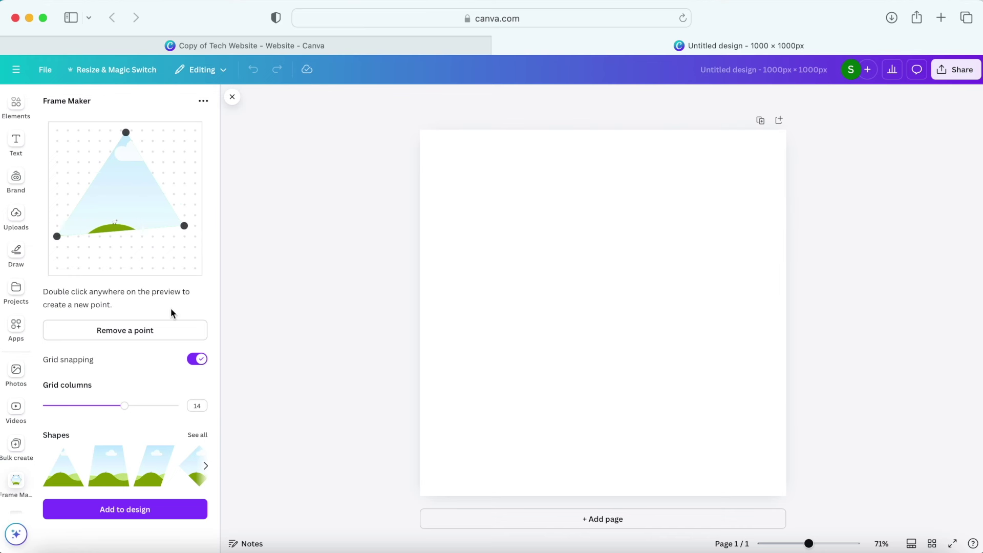
{"action": "left_click", "coordinate": [195, 437]}
{"action": "left_click", "coordinate": [182, 403]}
{"action": "left_click", "coordinate": [121, 508]}
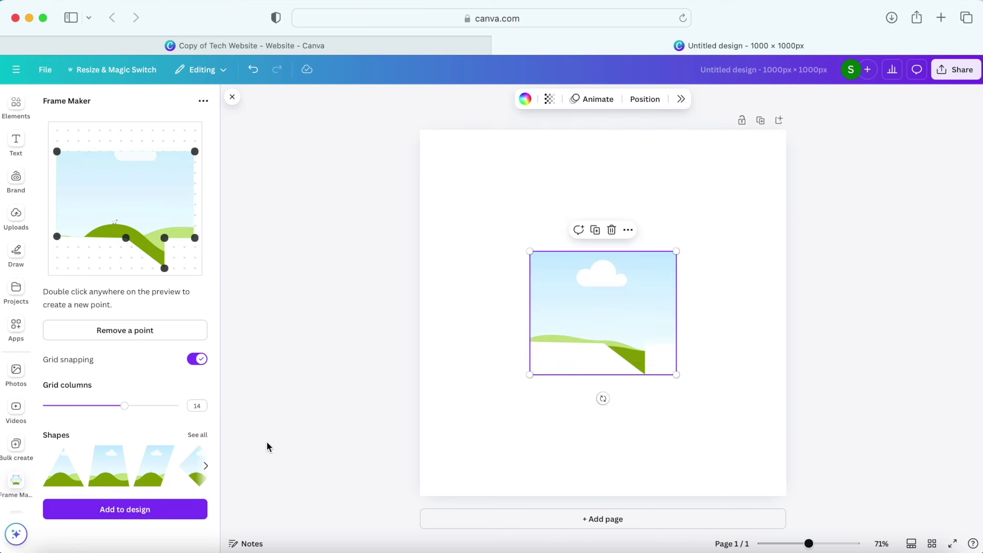
{"action": "left_click", "coordinate": [446, 398]}
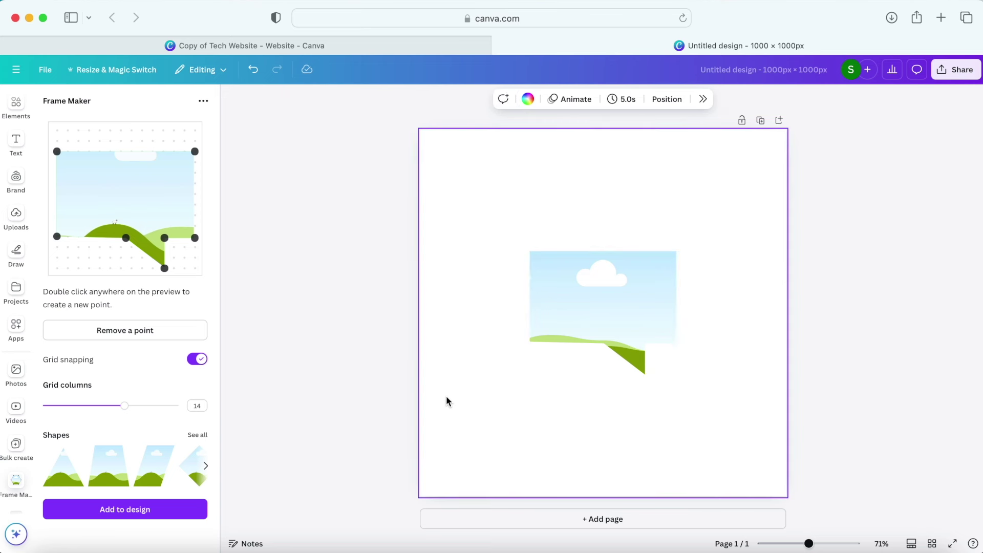
Step: Open the Uploads panel
{"action": "left_click", "coordinate": [17, 222]}
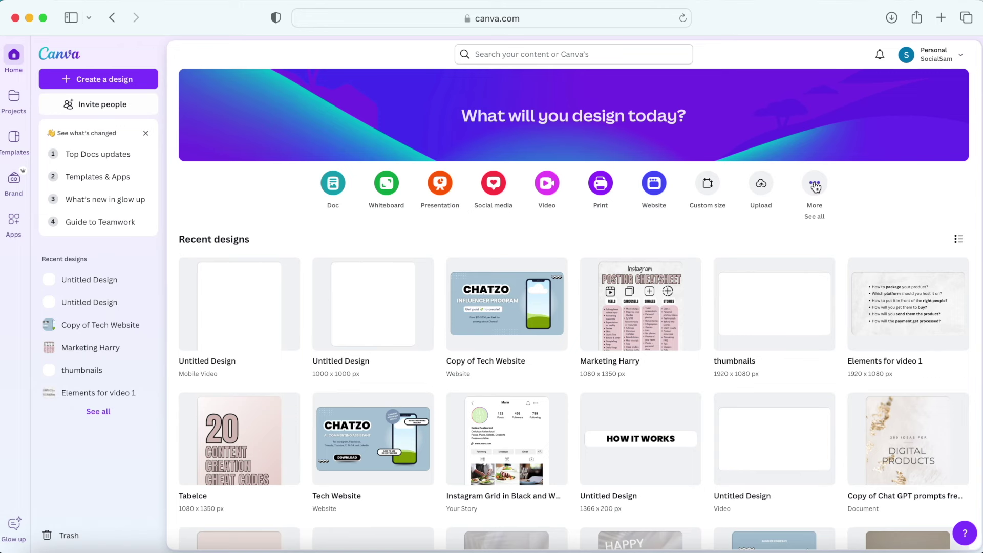
Step: Start a new Course from the home page's More design types
{"action": "left_click", "coordinate": [815, 188]}
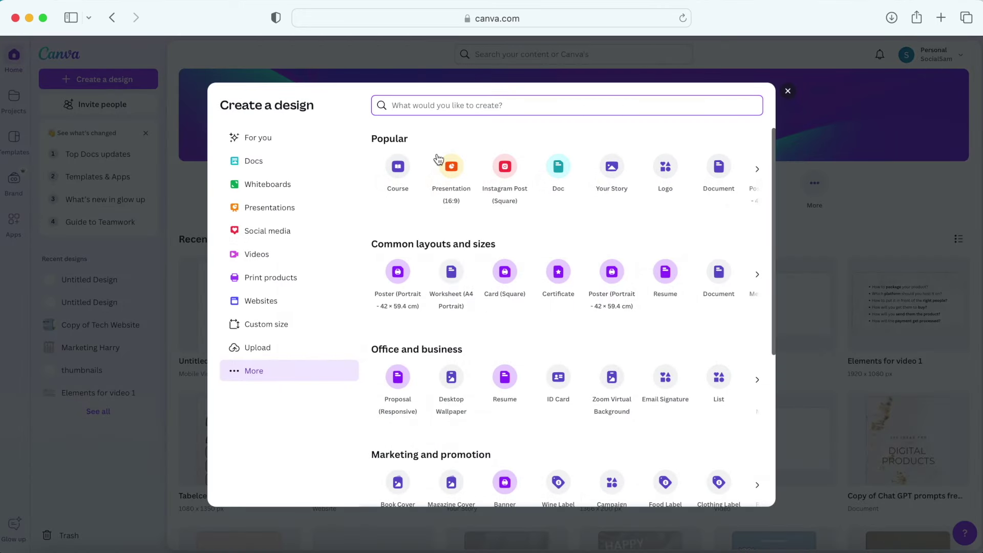
{"action": "left_click", "coordinate": [400, 176]}
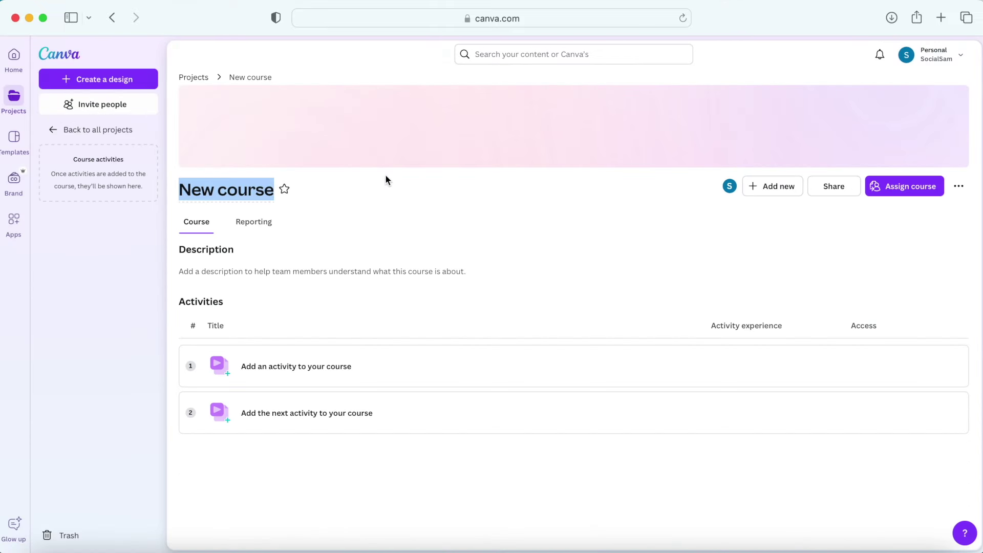
Step: Edit the course title and upload 'Elements for video' .mp4 as the first activity
{"action": "left_click", "coordinate": [262, 192]}
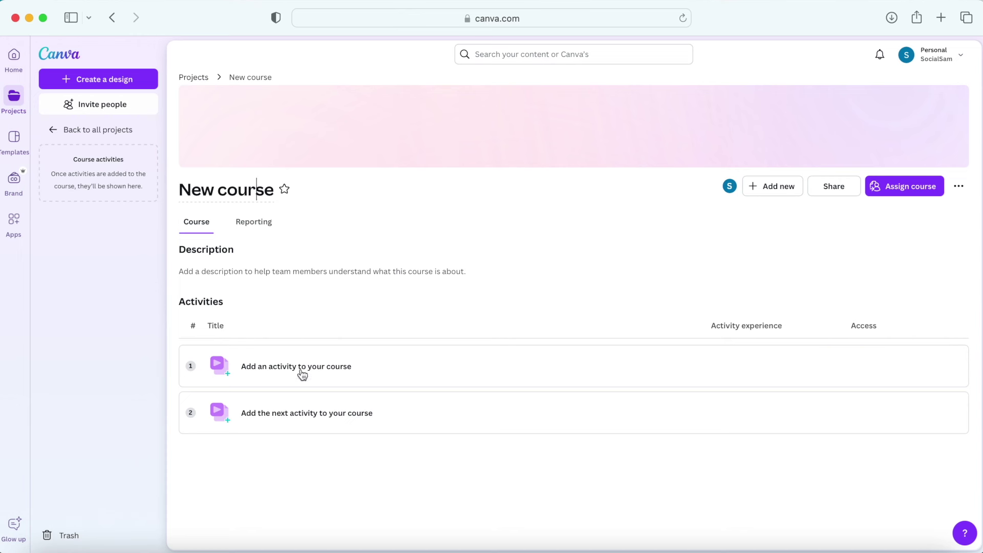
{"action": "left_click", "coordinate": [331, 366]}
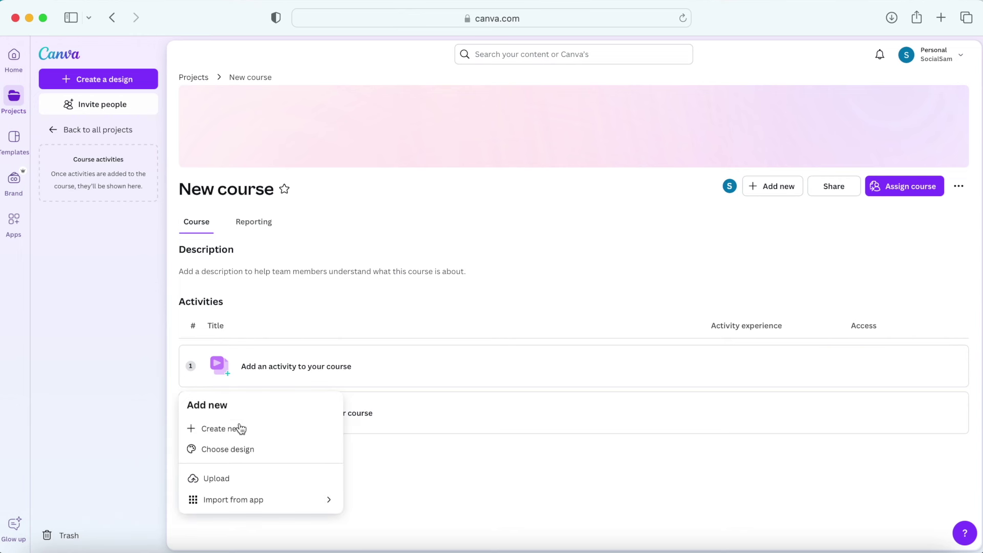
{"action": "left_click", "coordinate": [220, 484]}
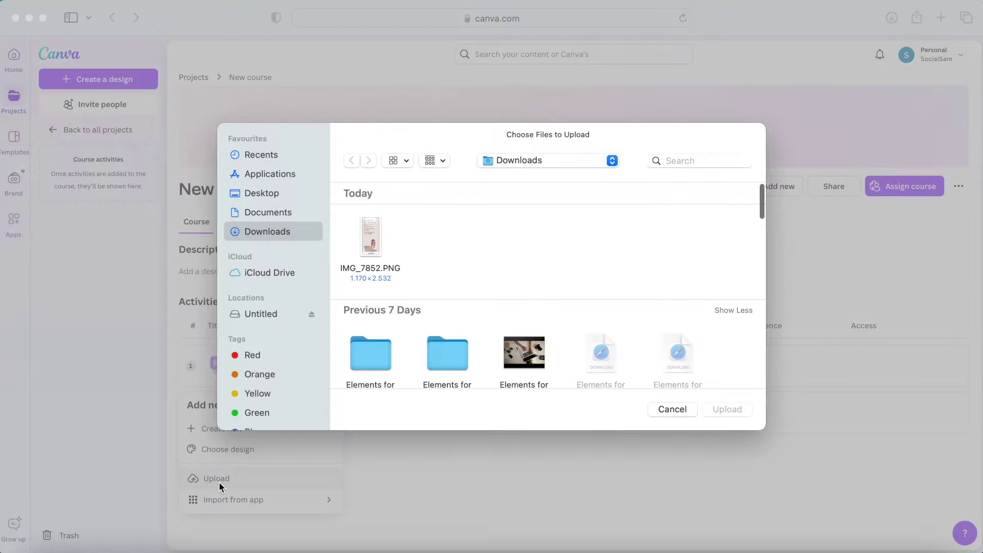
{"action": "scroll", "coordinate": [523, 290], "scroll_direction": "down", "scroll_amount": 5}
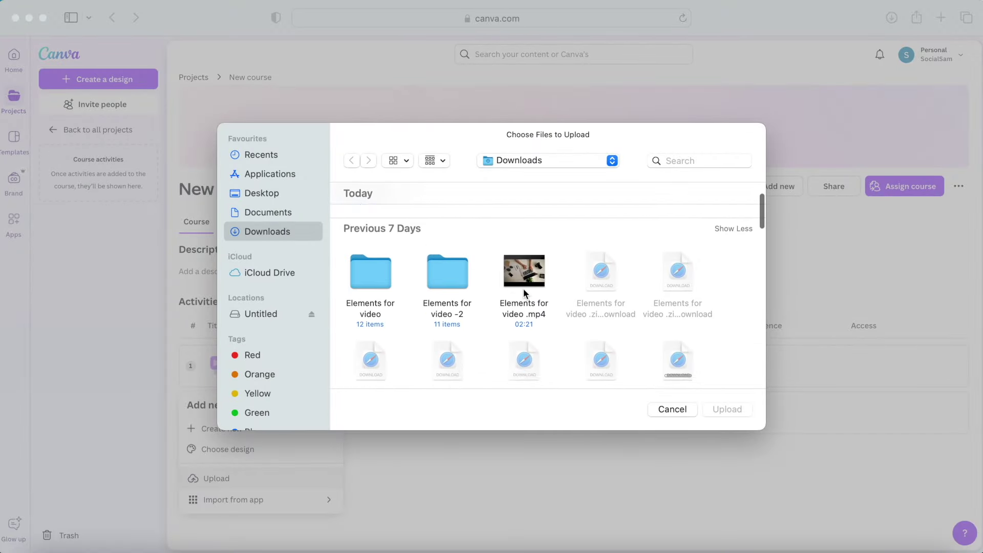
{"action": "scroll", "coordinate": [524, 290], "scroll_direction": "up", "scroll_amount": 3}
{"action": "double_click", "coordinate": [540, 290]}
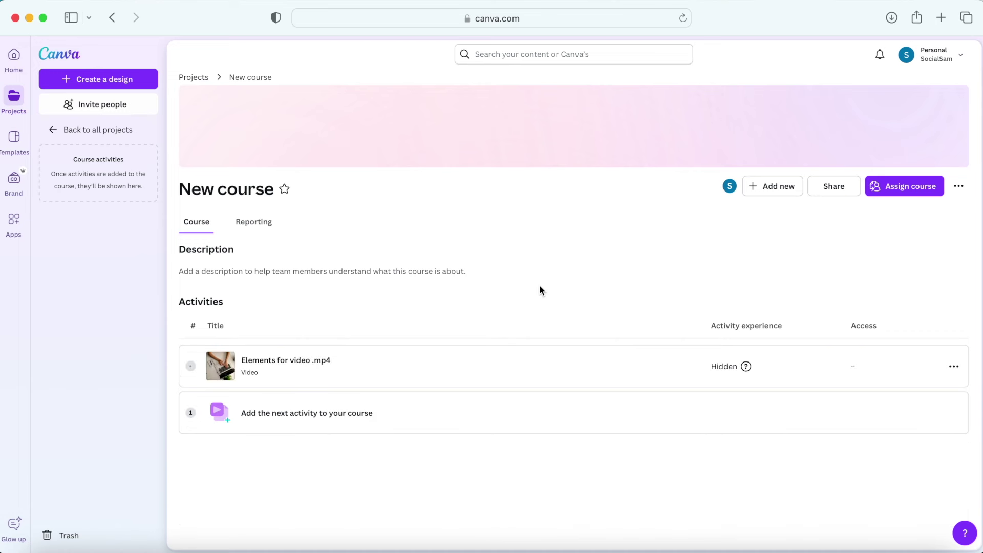
{"action": "left_click", "coordinate": [953, 366]}
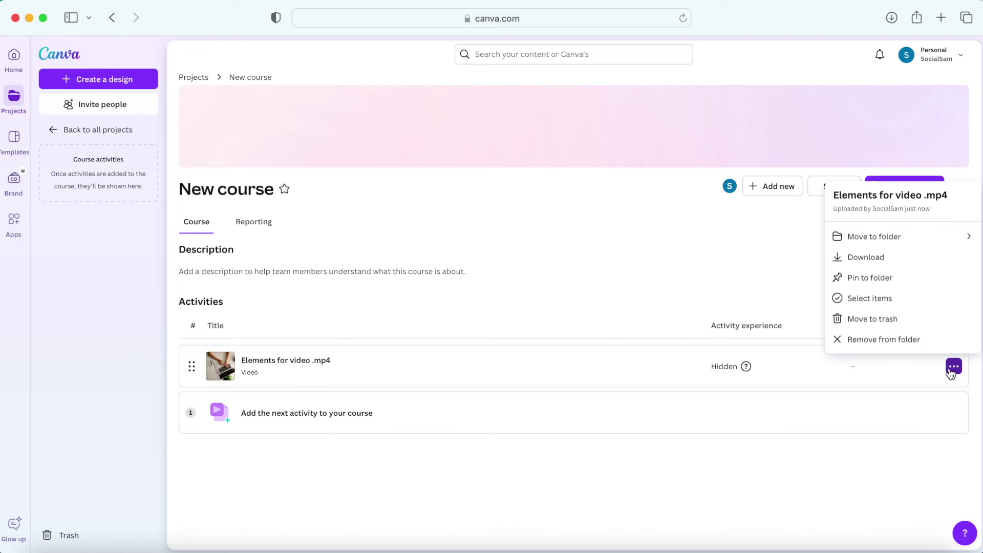
{"action": "left_click", "coordinate": [776, 302]}
Step: Upload two more videos as the course's second and third activities
{"action": "left_click", "coordinate": [253, 413]}
{"action": "left_click", "coordinate": [228, 354]}
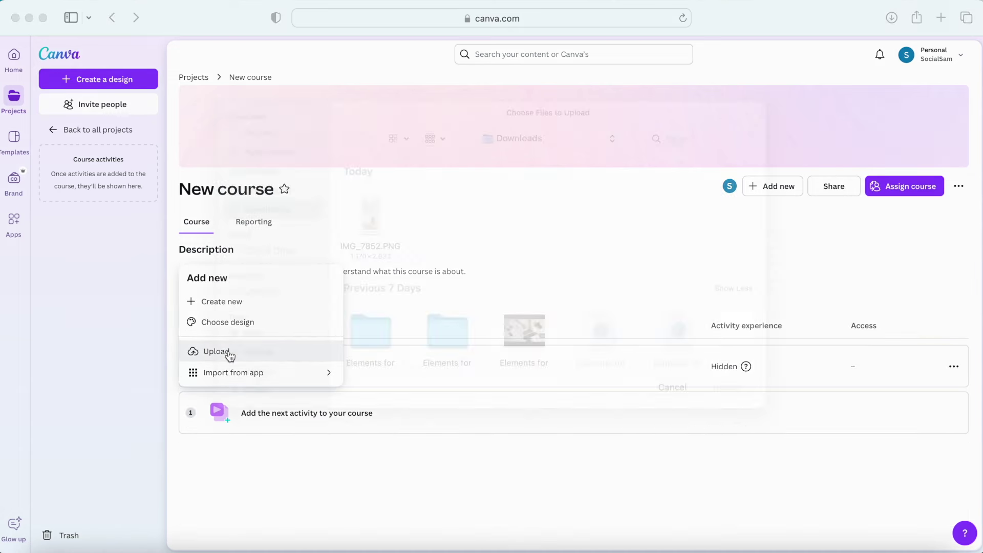
{"action": "double_click", "coordinate": [524, 241]}
{"action": "left_click", "coordinate": [241, 459]}
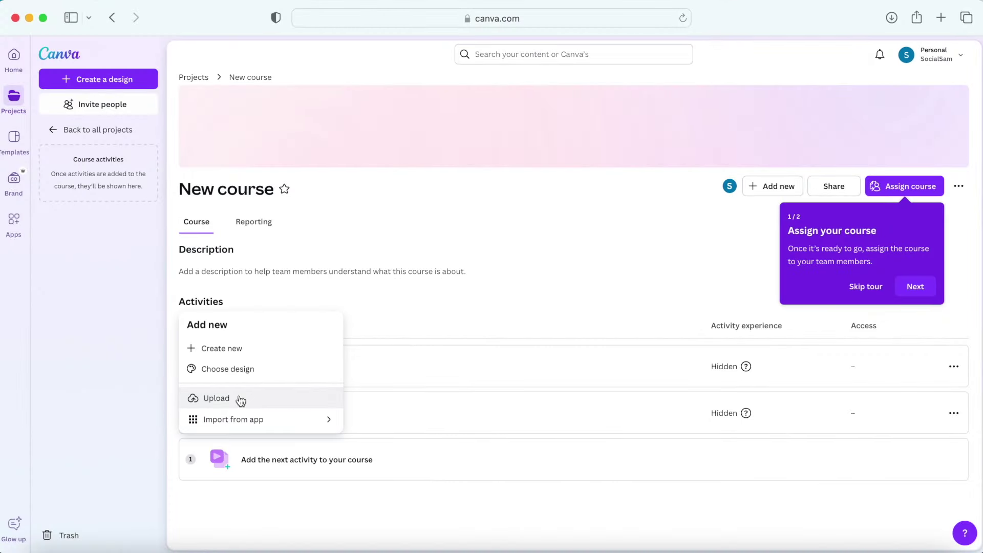
{"action": "left_click", "coordinate": [239, 399]}
{"action": "double_click", "coordinate": [541, 358]}
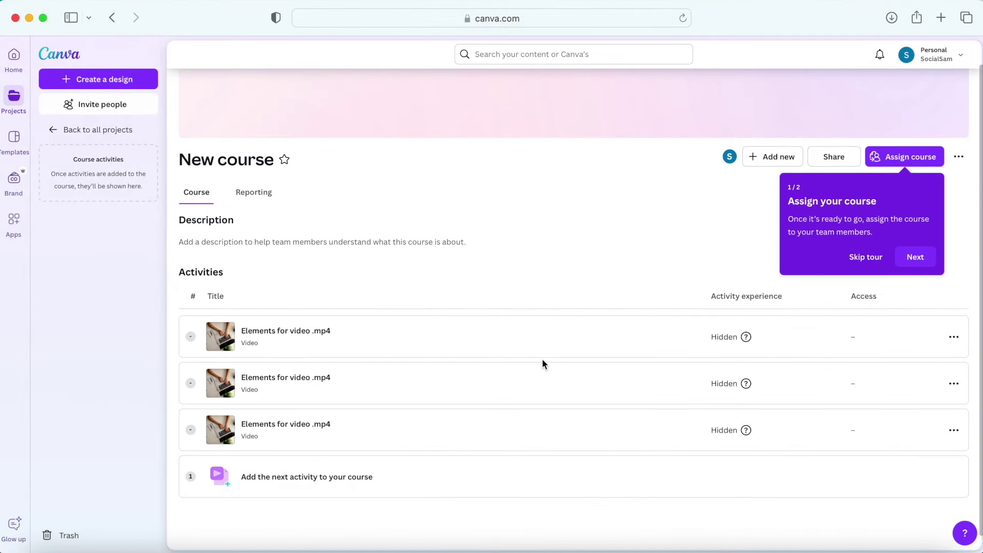
Step: Dismiss the course assignment tour and open the Share course popup
{"action": "left_click", "coordinate": [957, 179]}
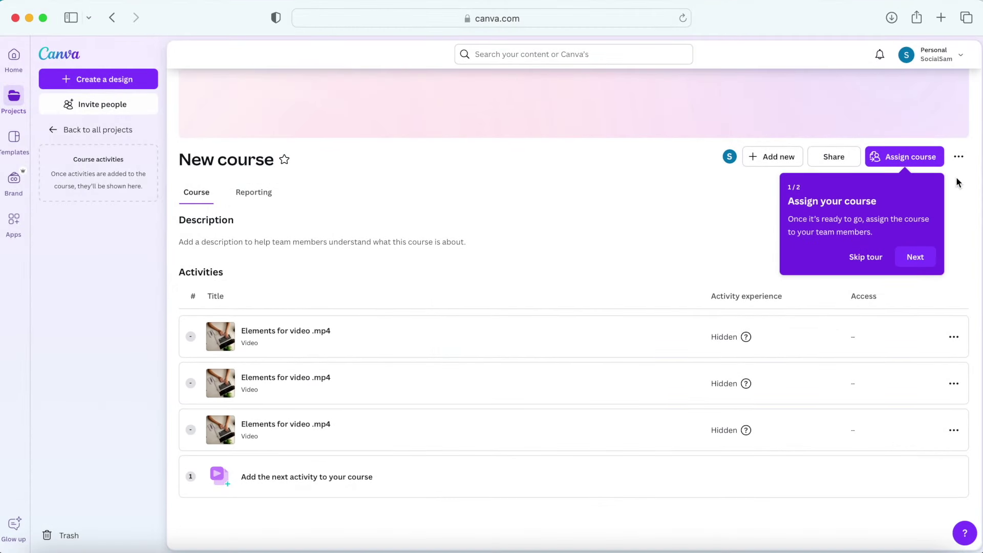
{"action": "left_click", "coordinate": [870, 261]}
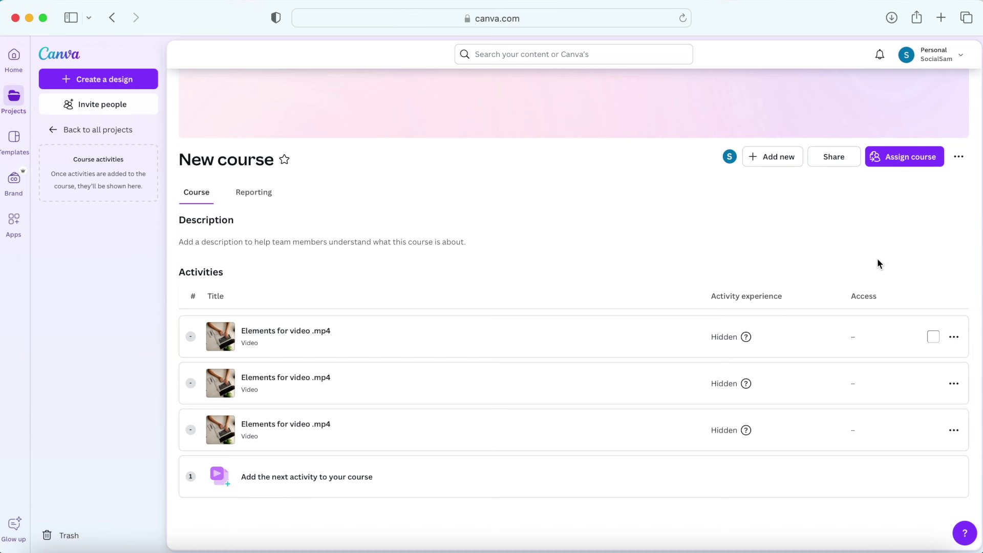
{"action": "left_click", "coordinate": [955, 339]}
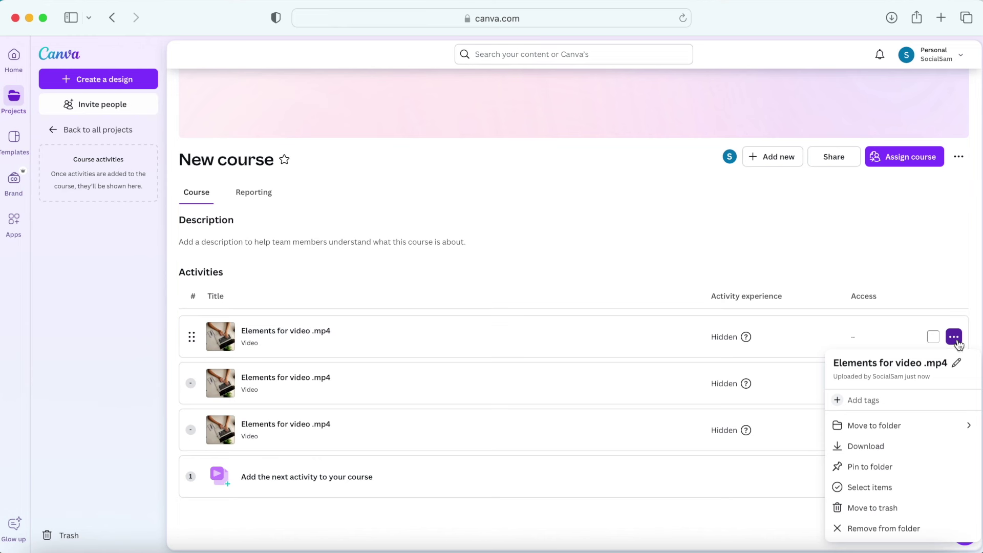
{"action": "left_click", "coordinate": [958, 345]}
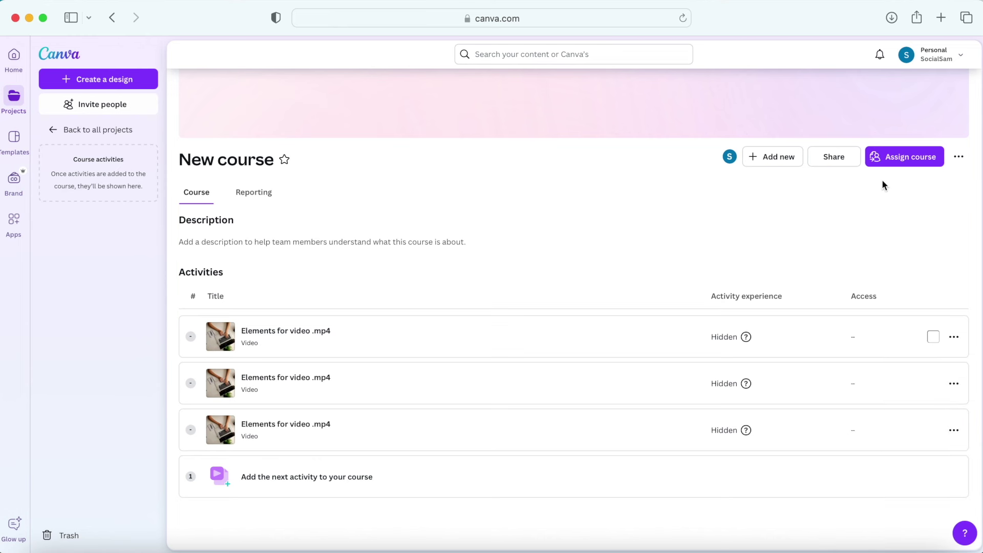
{"action": "left_click", "coordinate": [840, 160]}
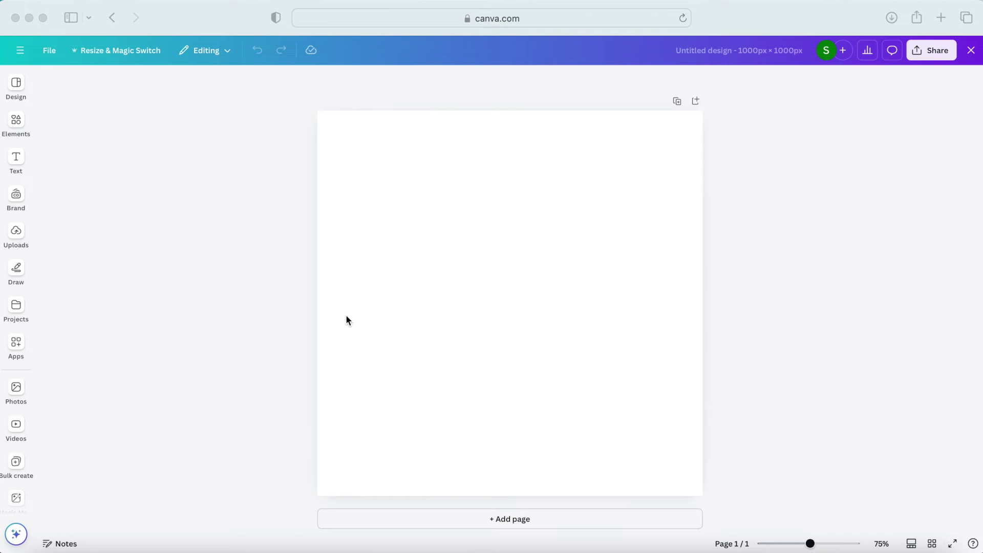
Step: On the blank 1000×1000 px design, open Elements and scroll down to the AI image generator
{"action": "left_click", "coordinate": [346, 321]}
{"action": "left_click", "coordinate": [16, 123]}
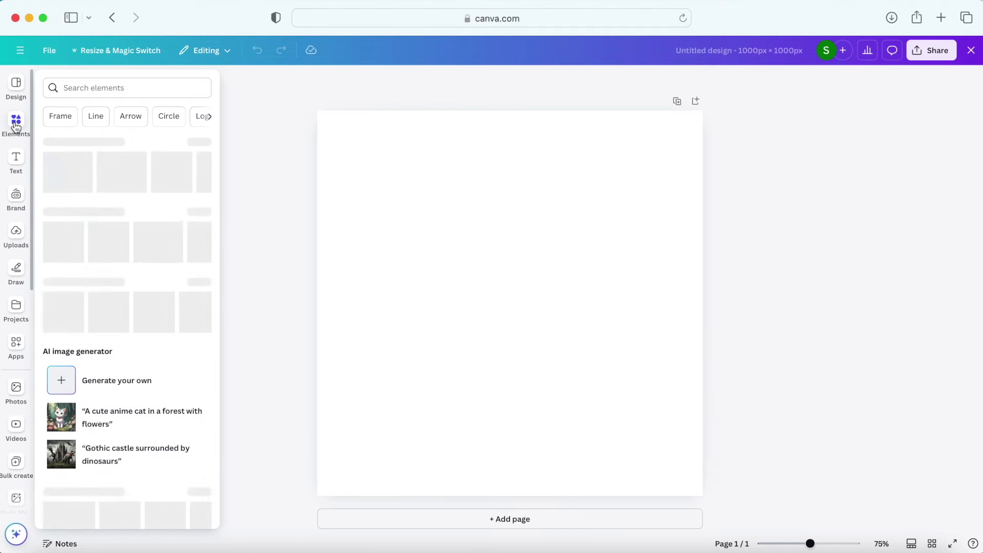
{"action": "scroll", "coordinate": [141, 266], "scroll_direction": "down", "scroll_amount": 3}
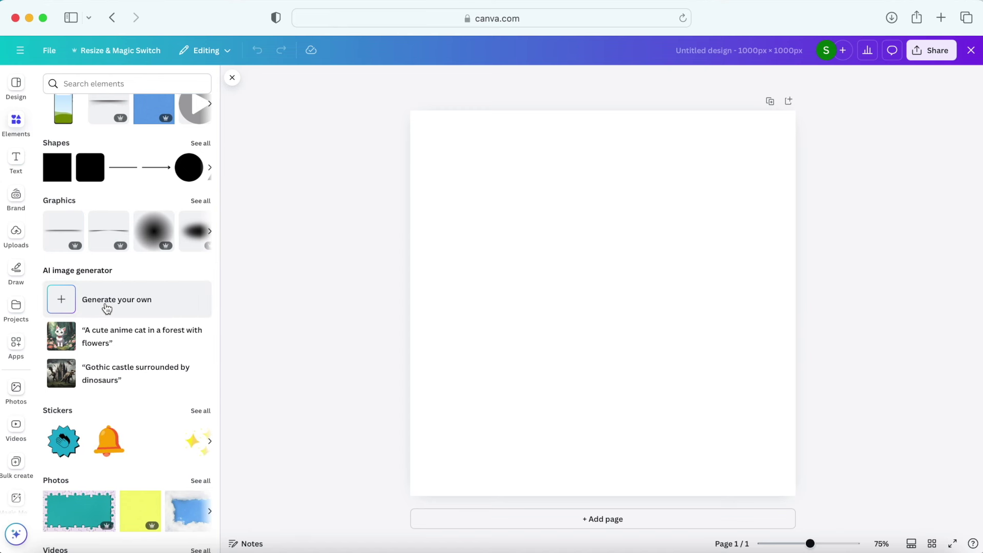
Step: Open Generate your own, check the Videos tab, then switch to Graphics and browse its styles
{"action": "left_click", "coordinate": [106, 308]}
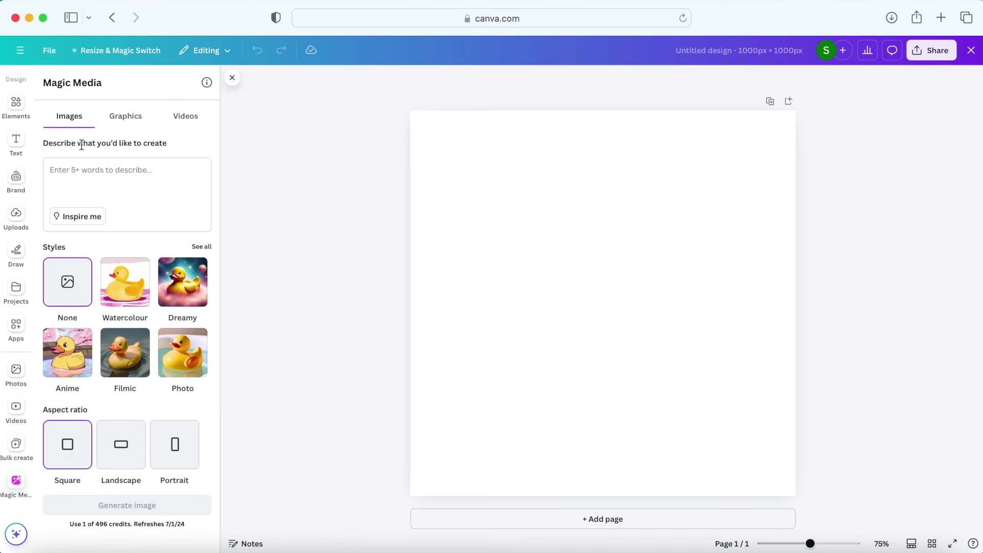
{"action": "left_click", "coordinate": [189, 121]}
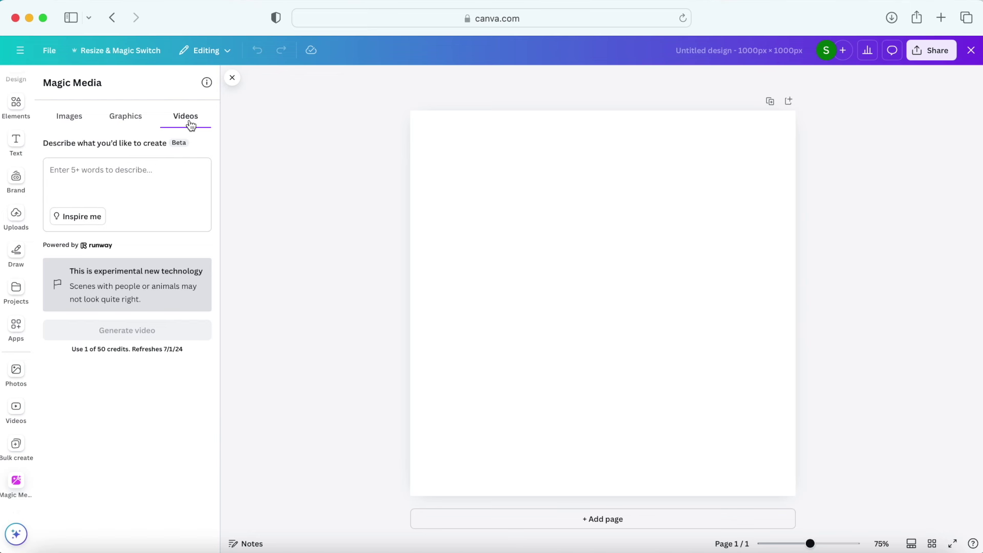
{"action": "left_click", "coordinate": [123, 118]}
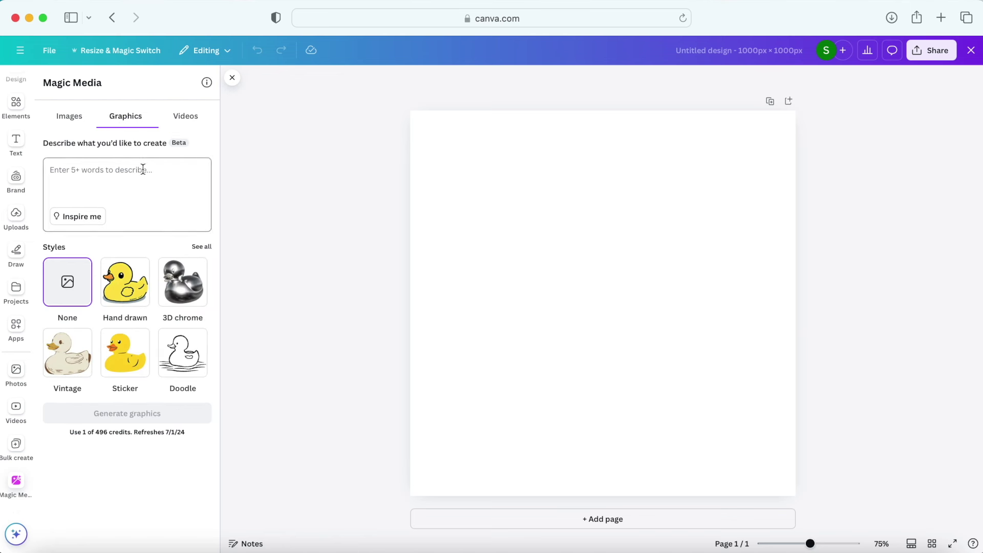
{"action": "left_click", "coordinate": [200, 248]}
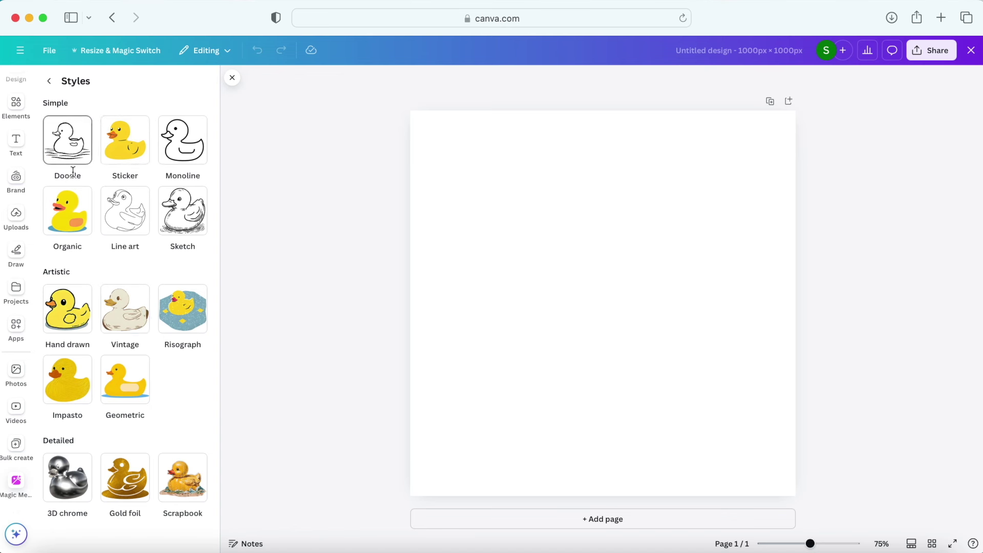
{"action": "left_click", "coordinate": [50, 83]}
Step: Generate Sticker-style graphics from the prompt 'pink tree'
{"action": "left_click", "coordinate": [75, 175]}
{"action": "type", "text": "pink tree"}
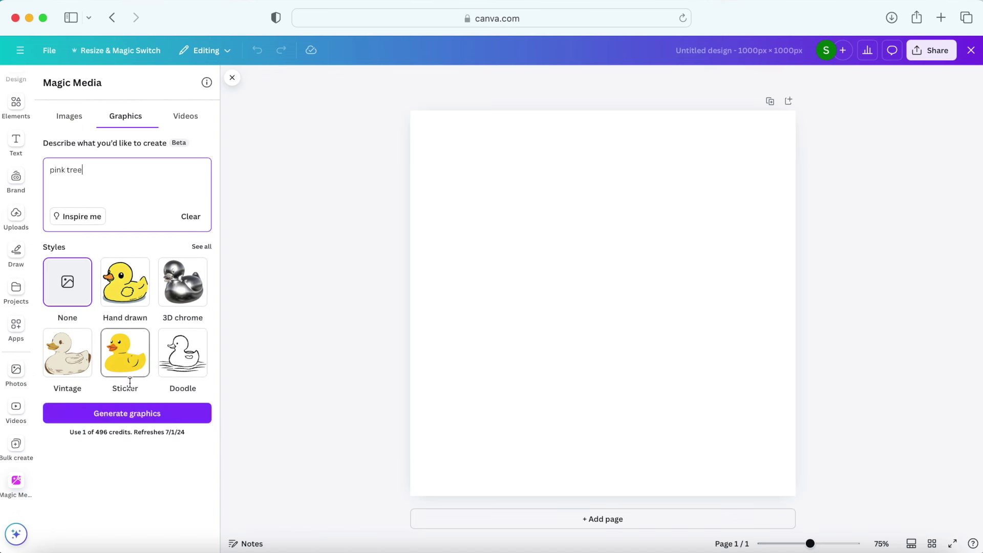
{"action": "left_click", "coordinate": [206, 250]}
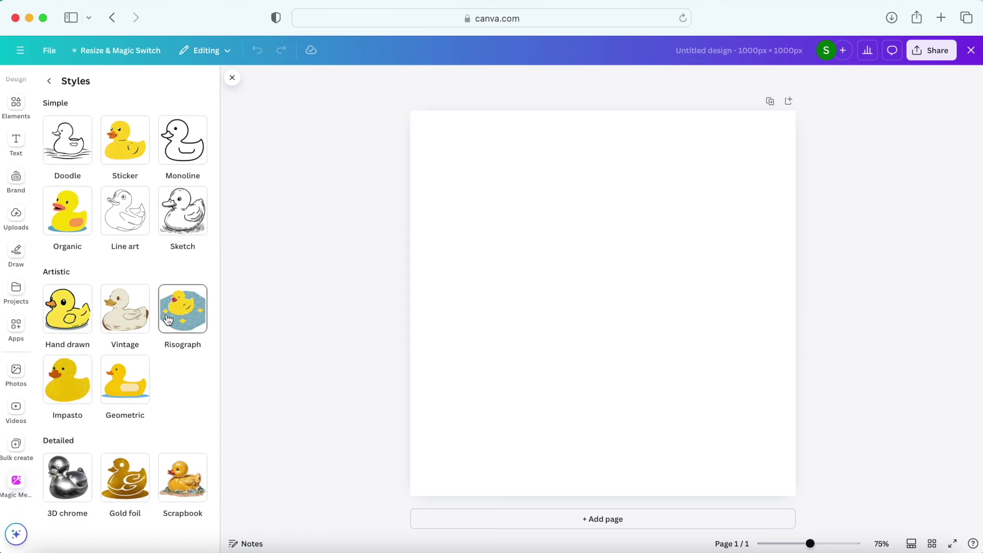
{"action": "left_click", "coordinate": [125, 140]}
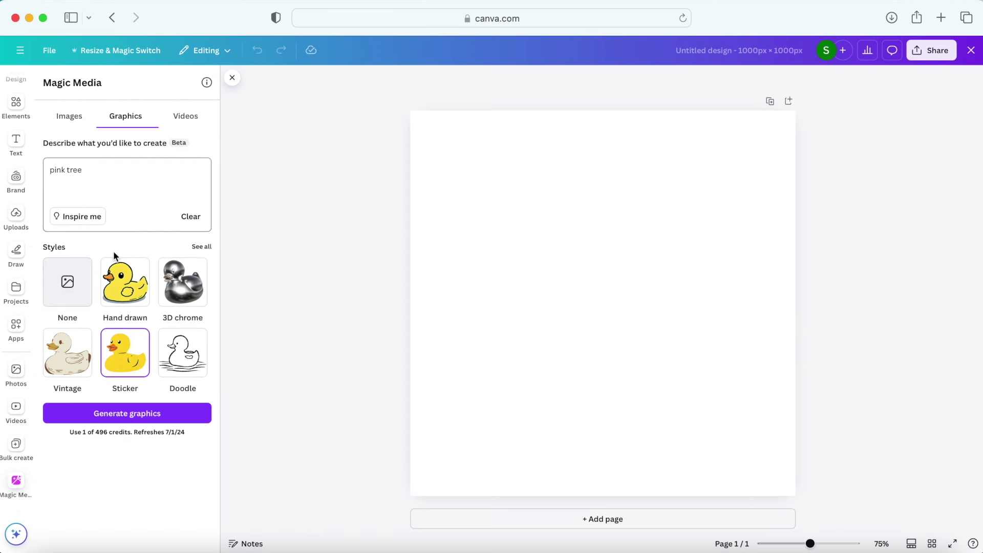
{"action": "left_click", "coordinate": [127, 413]}
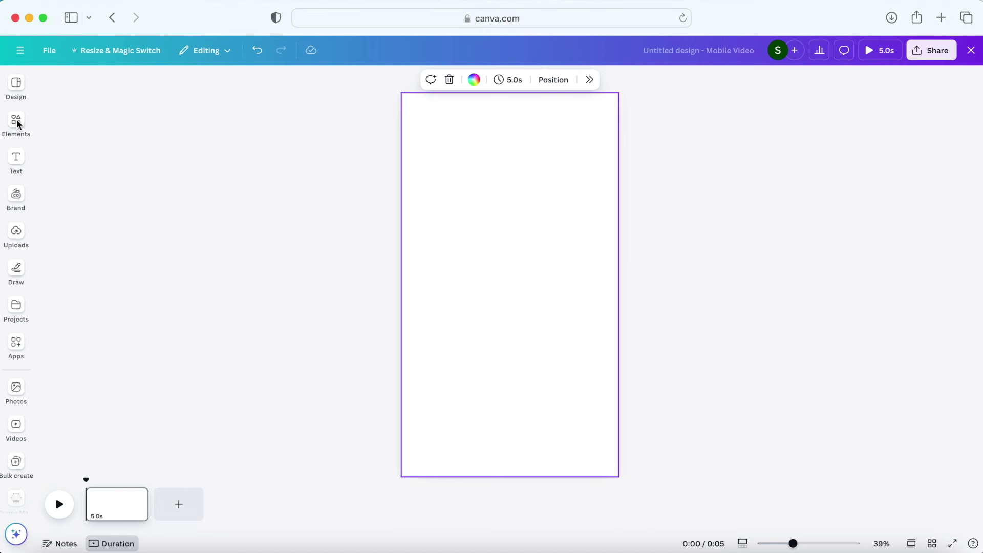
Step: Search Elements for 'instagram' and browse all the Instagram graphics results
{"action": "left_click", "coordinate": [21, 125]}
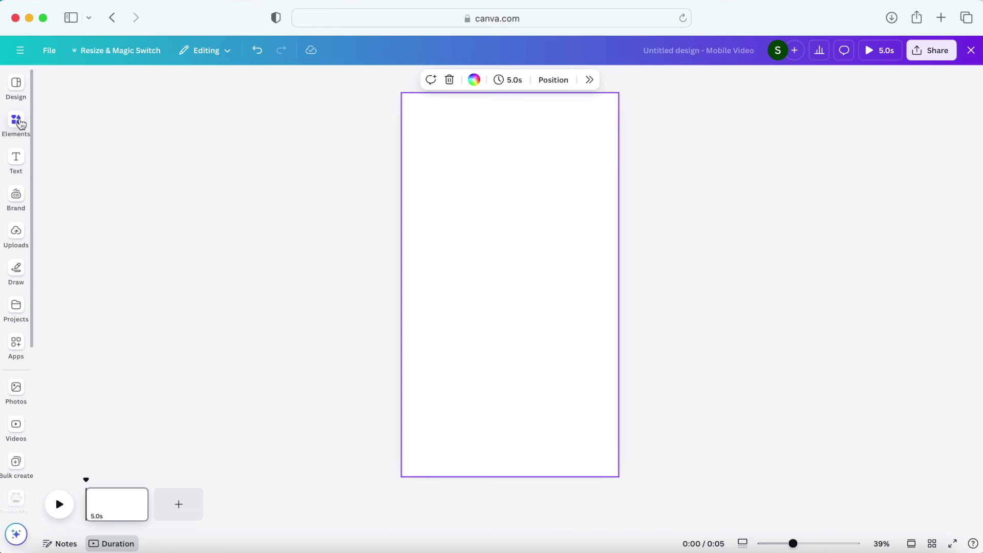
{"action": "left_click", "coordinate": [21, 124]}
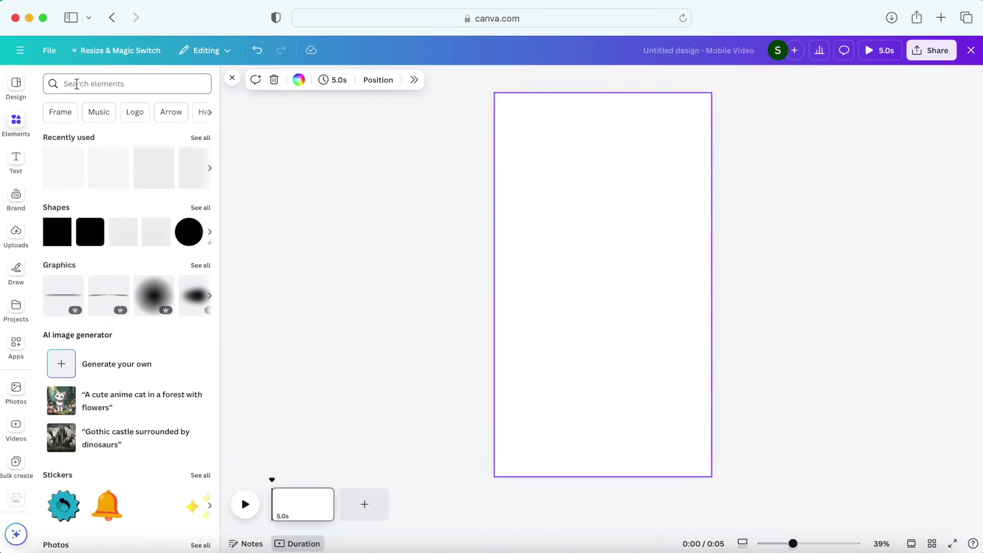
{"action": "left_click", "coordinate": [77, 83]}
{"action": "type", "text": "instagram"}
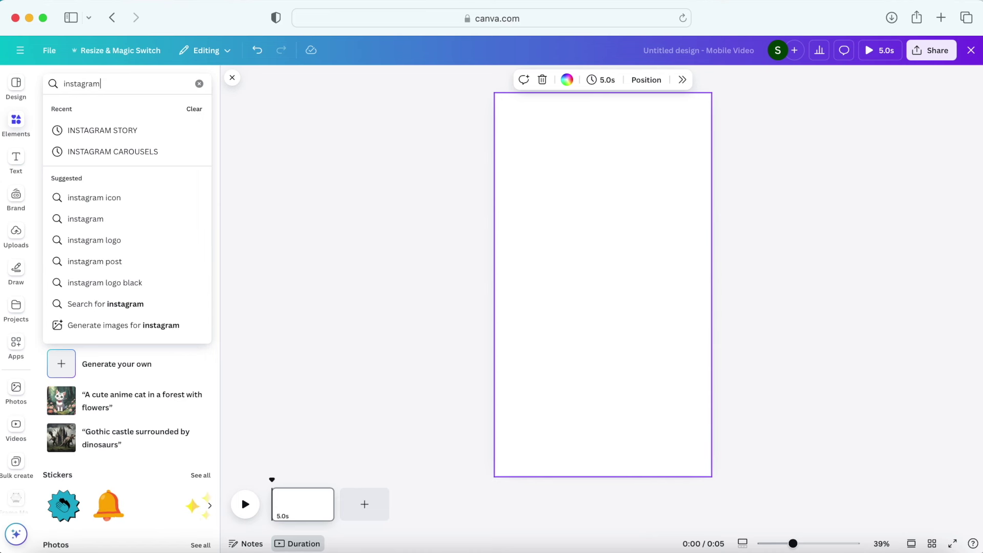
{"action": "key", "text": "Return"}
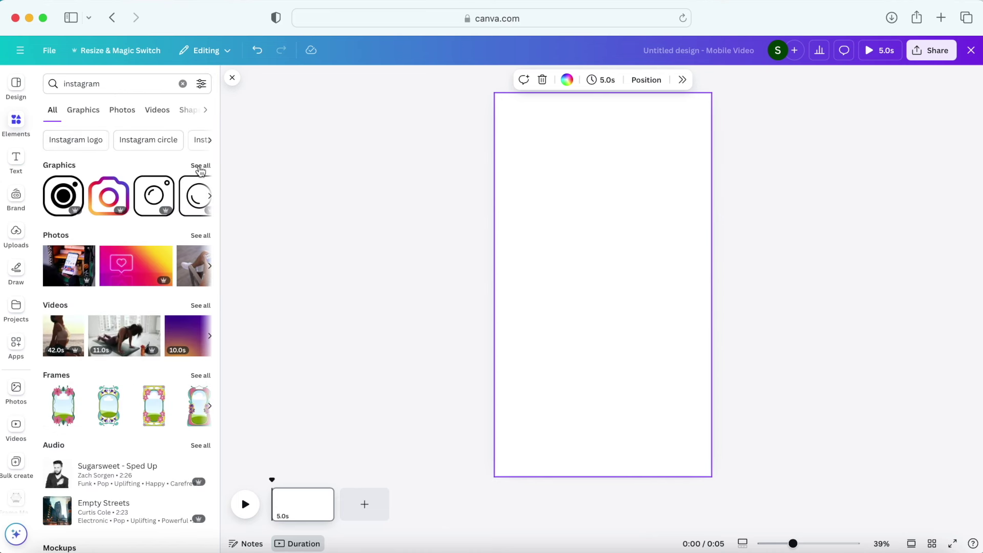
{"action": "left_click", "coordinate": [200, 165]}
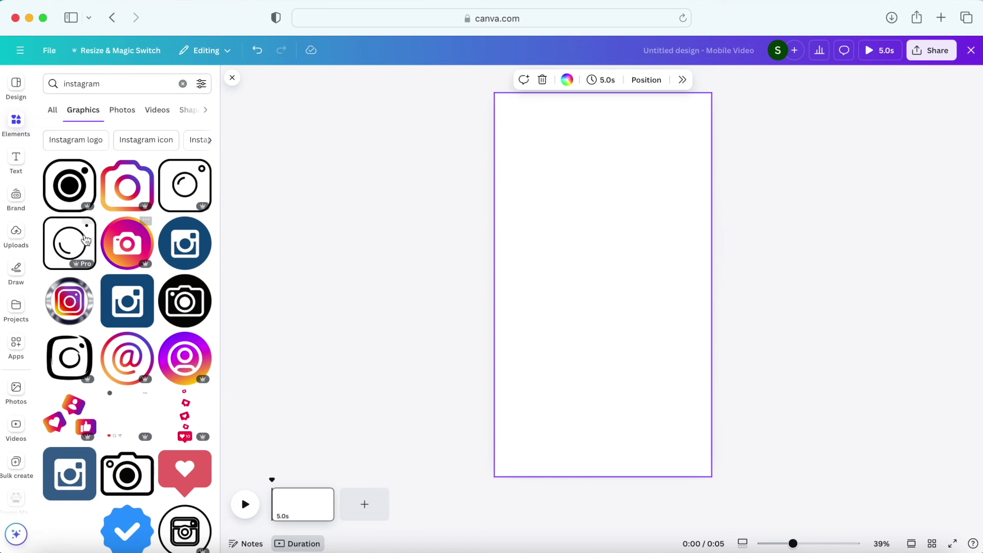
{"action": "scroll", "coordinate": [22, 276], "scroll_direction": "down", "scroll_amount": 2}
{"action": "scroll", "coordinate": [21, 277], "scroll_direction": "down", "scroll_amount": 4}
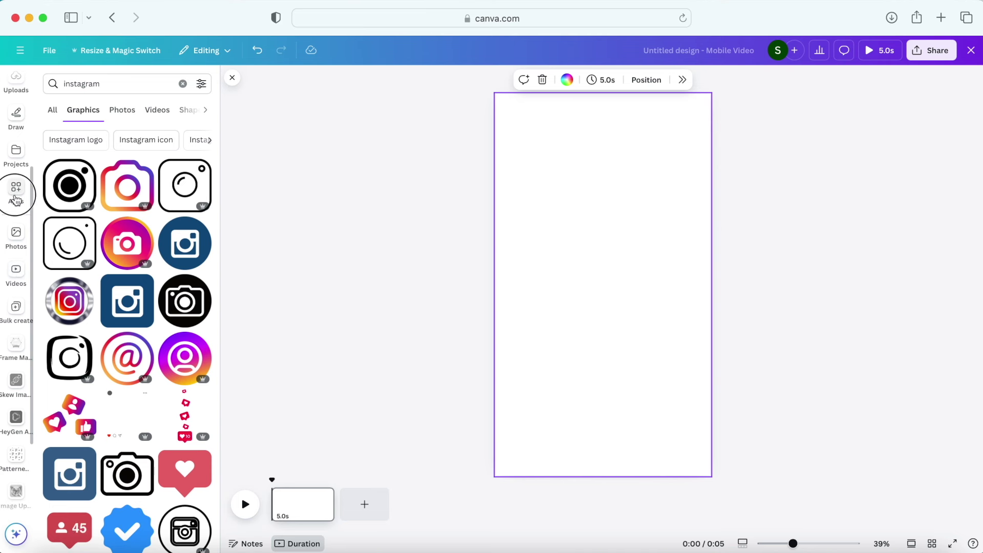
Step: Find the Brandfetch app in Apps by searching 'brand fetc' and open it in the design
{"action": "left_click", "coordinate": [16, 198]}
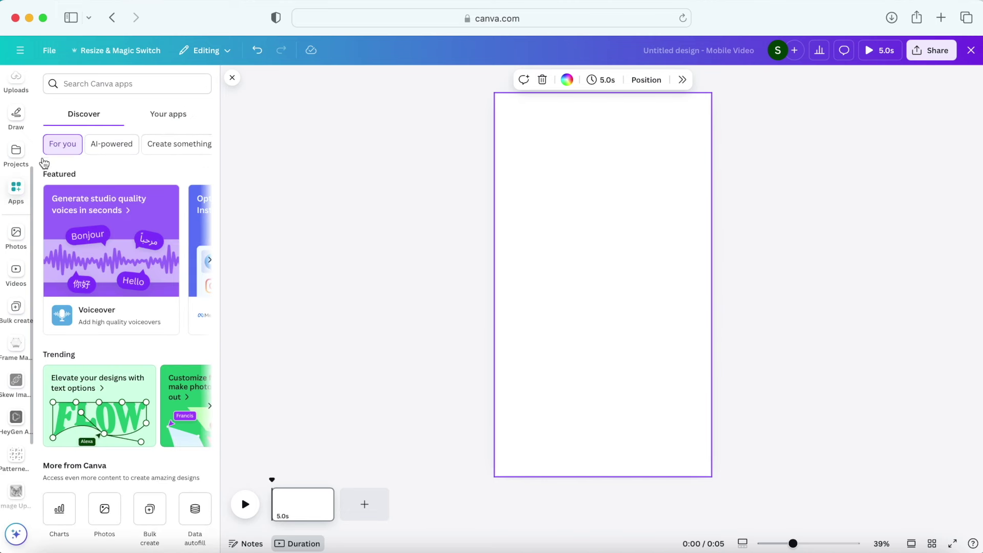
{"action": "left_click", "coordinate": [66, 84]}
{"action": "type", "text": "brand fetch"}
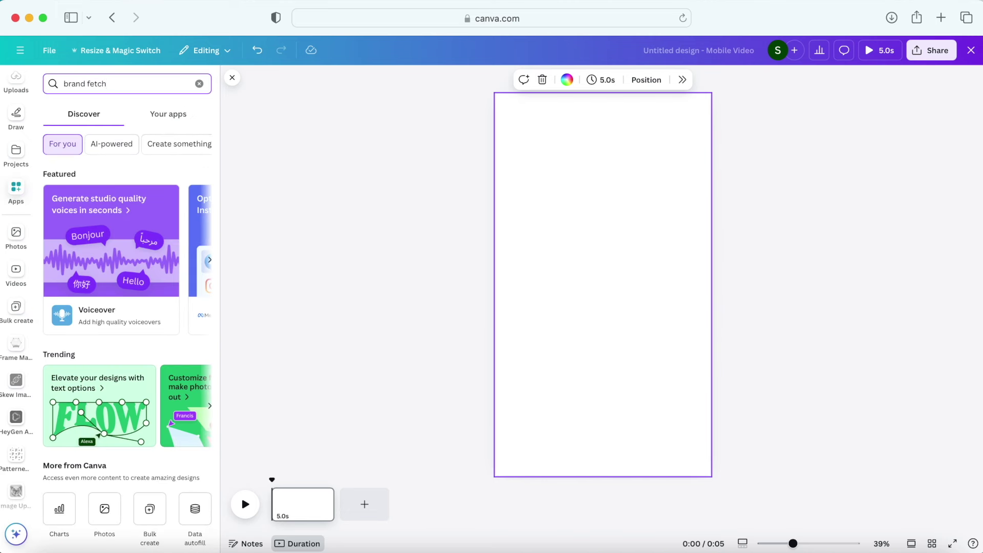
{"action": "key", "text": "Return"}
{"action": "left_click", "coordinate": [58, 123]}
{"action": "left_click", "coordinate": [129, 502]}
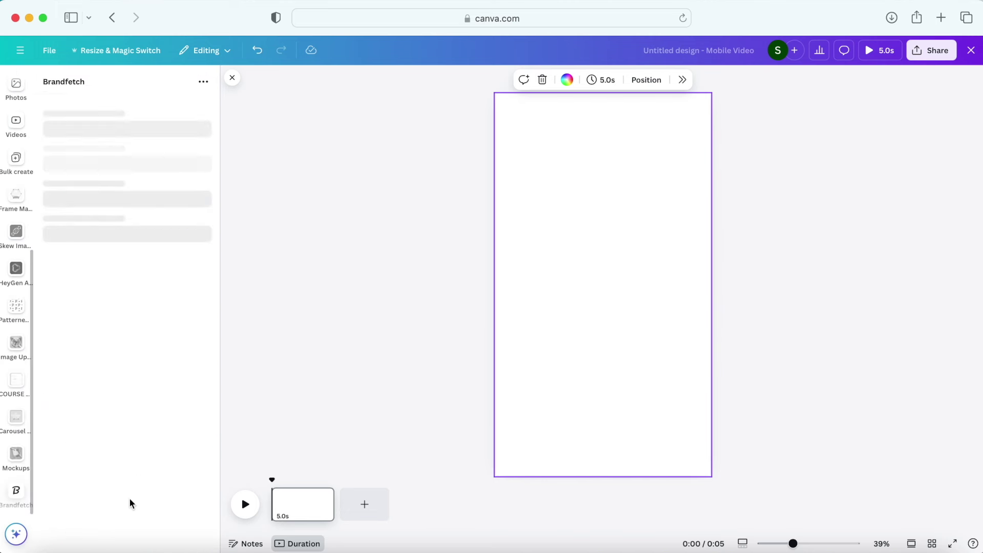
Step: Add Instagram's colourful logo from Brandfetch, then browse its Colors, Images and Logos tabs
{"action": "left_click", "coordinate": [88, 116]}
{"action": "type", "text": "instagram"}
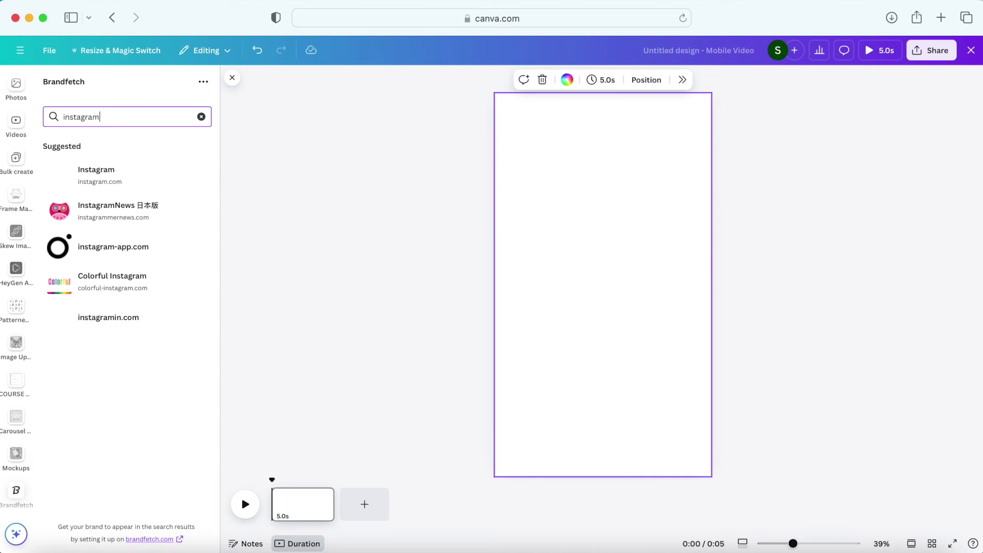
{"action": "left_click", "coordinate": [96, 173]}
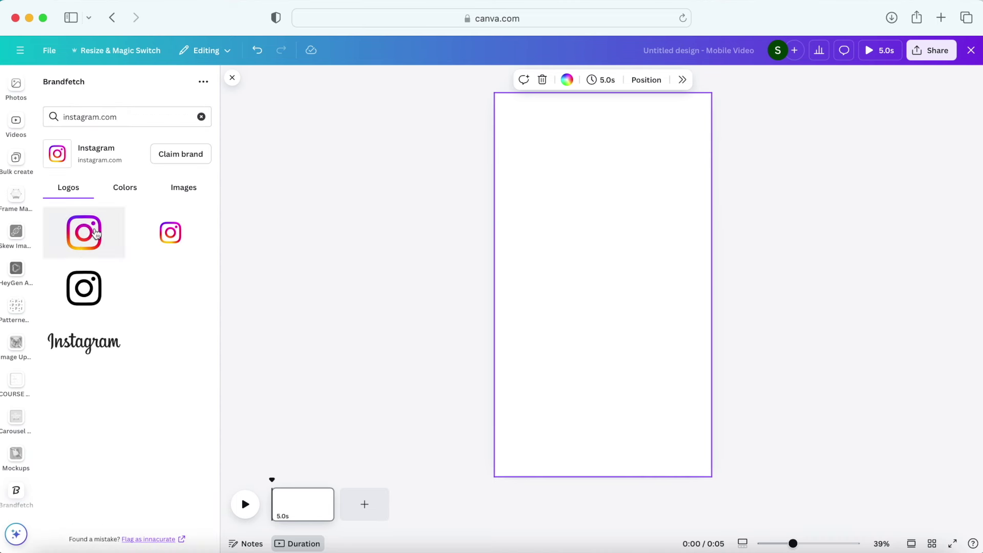
{"action": "left_click", "coordinate": [83, 232]}
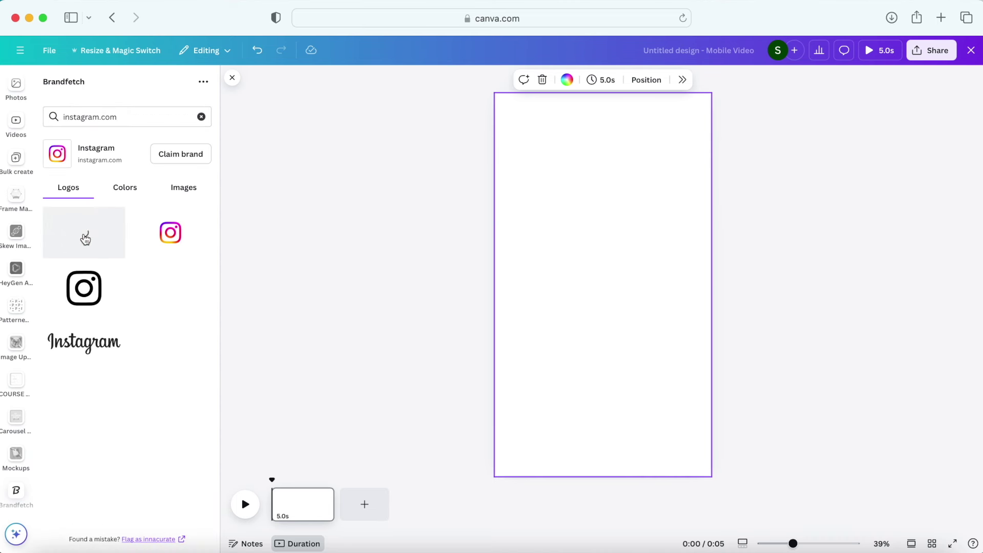
{"action": "left_click", "coordinate": [124, 191]}
{"action": "left_click", "coordinate": [184, 191]}
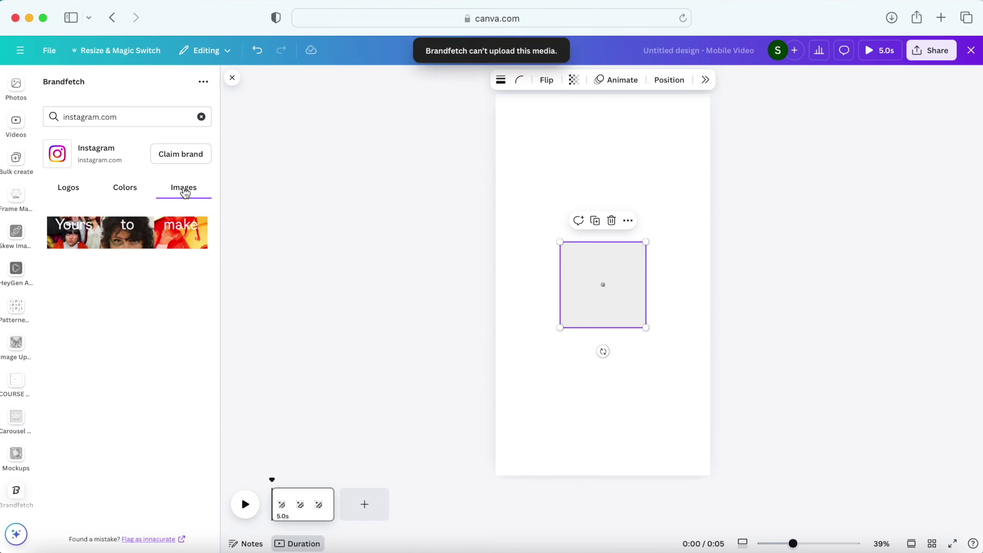
{"action": "left_click", "coordinate": [70, 191]}
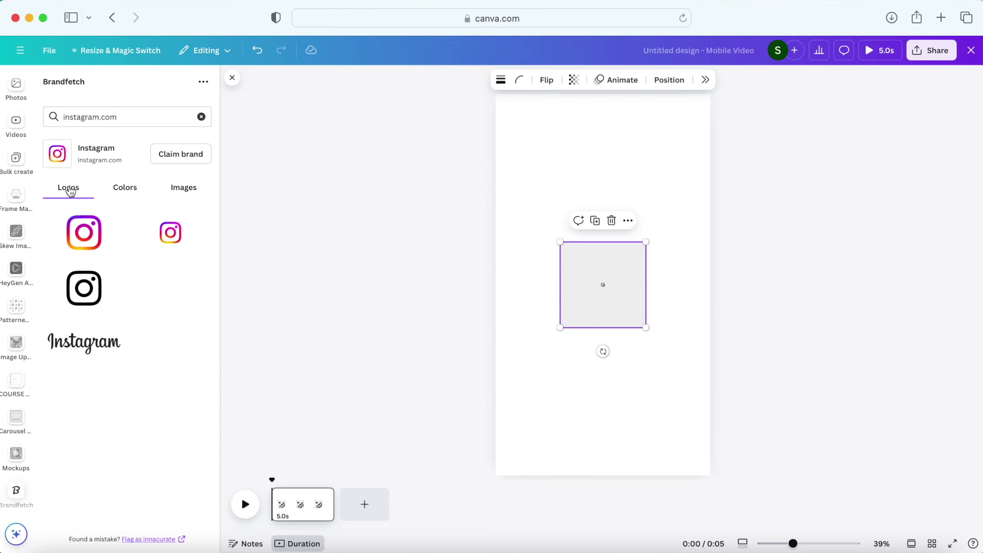